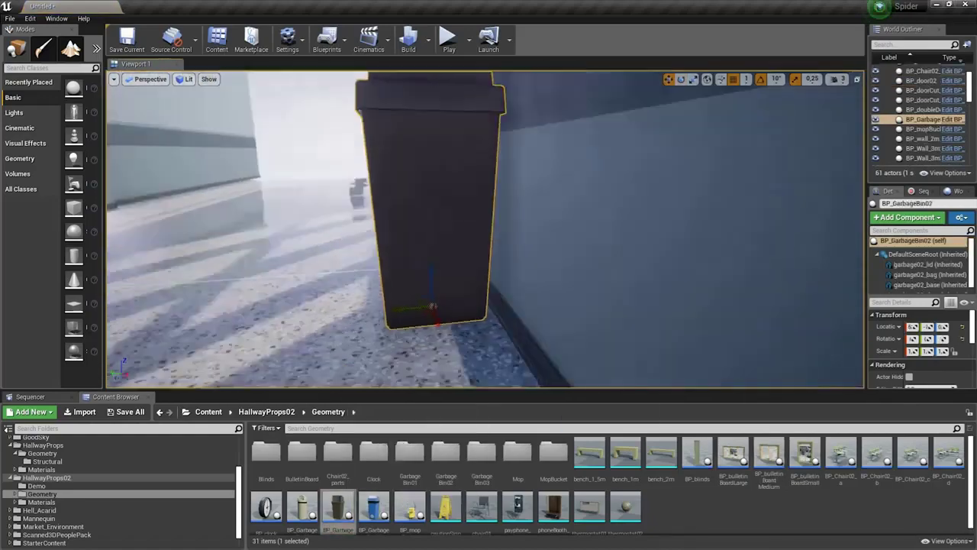
Step: Place a blue garbage bin in the hallway and switch to rotating the payphone
{"action": "left_click_drag", "start_coordinate": [373, 506], "coordinate": [404, 283]}
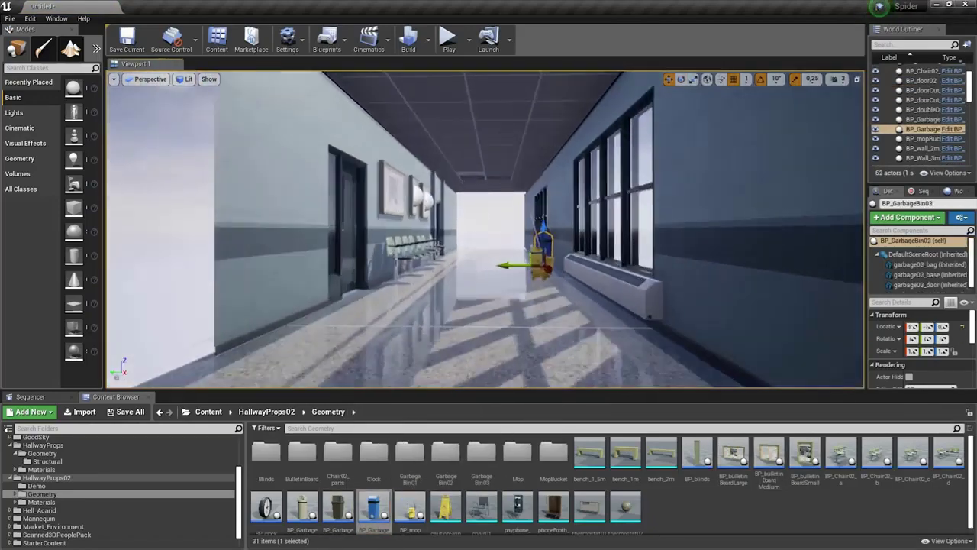
{"action": "right_click_drag", "start_coordinate": [404, 283], "coordinate": [344, 284]}
{"action": "key", "text": "e"}
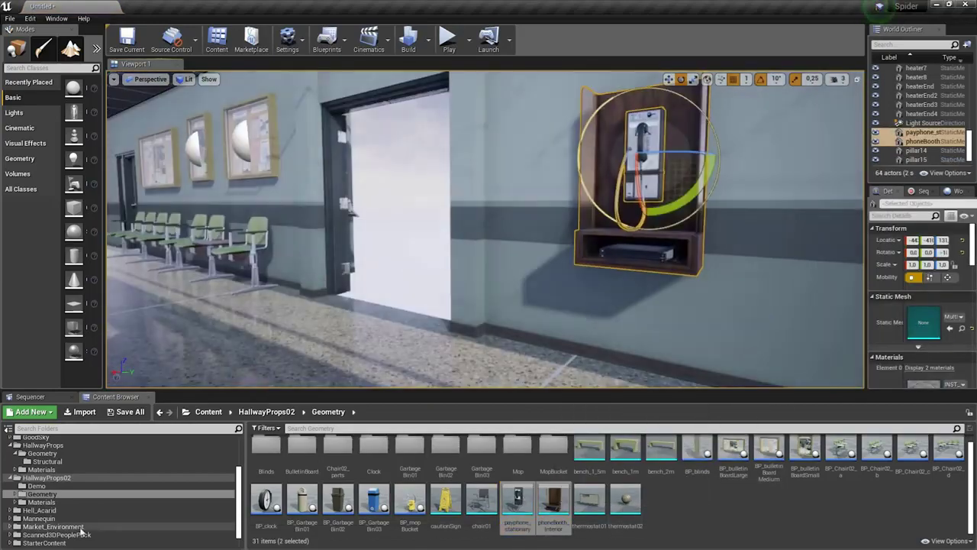
Step: Place the posed rp_dennis character beside the payphone, then browse to another scanned character
{"action": "left_click", "coordinate": [56, 534]}
{"action": "left_click", "coordinate": [71, 487]}
{"action": "left_click_drag", "start_coordinate": [303, 456], "coordinate": [545, 290]}
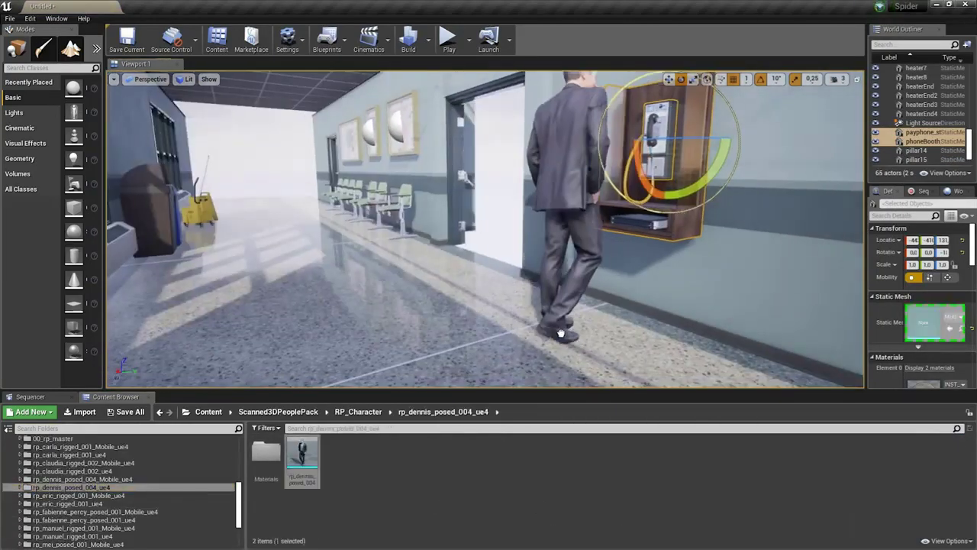
{"action": "right_click_drag", "start_coordinate": [545, 290], "coordinate": [696, 326]}
{"action": "right_click_drag", "start_coordinate": [647, 137], "coordinate": [809, 141]}
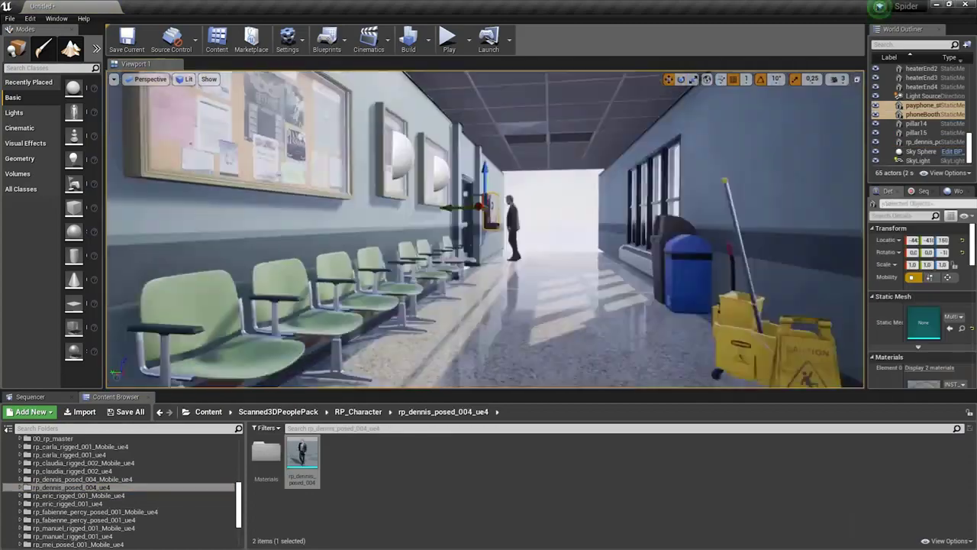
{"action": "left_click", "coordinate": [129, 455]}
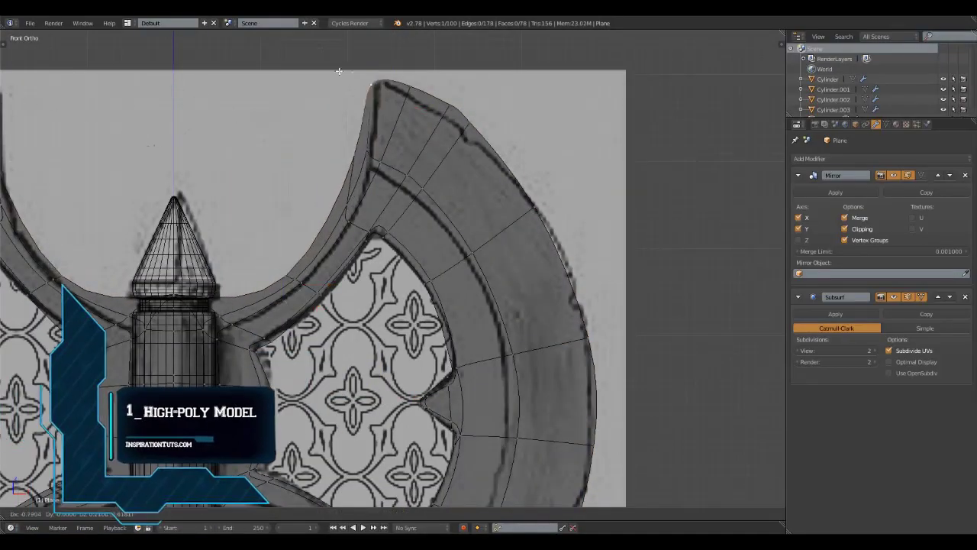
Step: Inspect the axe model from several angles and separate the selected face into its own object
{"action": "scroll", "coordinate": [339, 71], "scroll_direction": "down", "scroll_amount": 4}
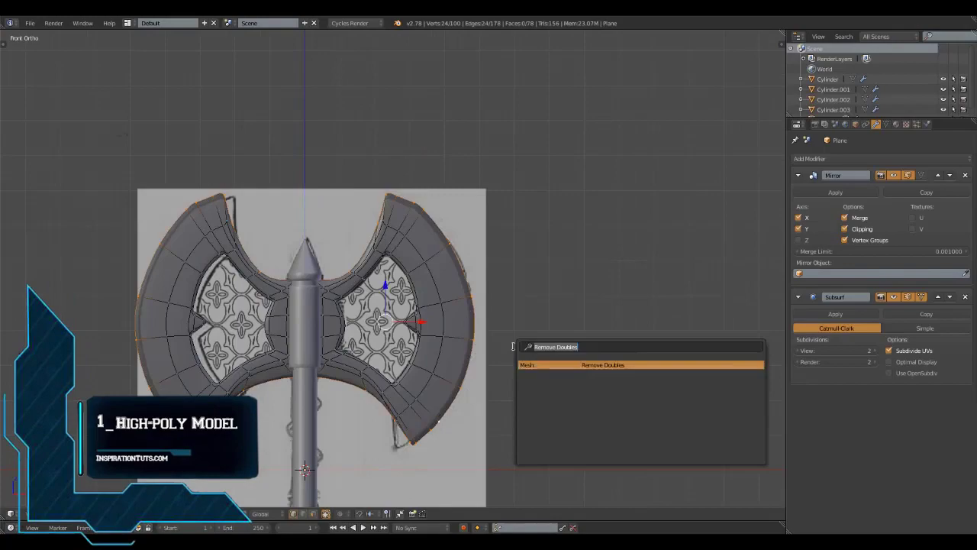
{"action": "scroll", "coordinate": [417, 372], "scroll_direction": "up", "scroll_amount": 5}
{"action": "middle_click_drag", "start_coordinate": [418, 372], "coordinate": [517, 218]}
{"action": "key", "text": "KP_1"}
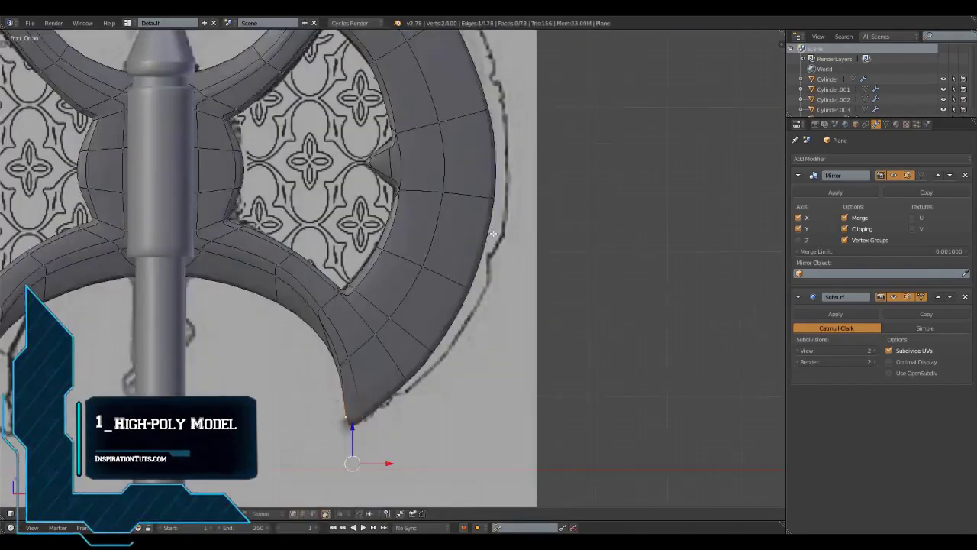
{"action": "scroll", "coordinate": [585, 150], "scroll_direction": "down", "scroll_amount": 4}
{"action": "middle_click_drag", "start_coordinate": [584, 150], "coordinate": [444, 166]}
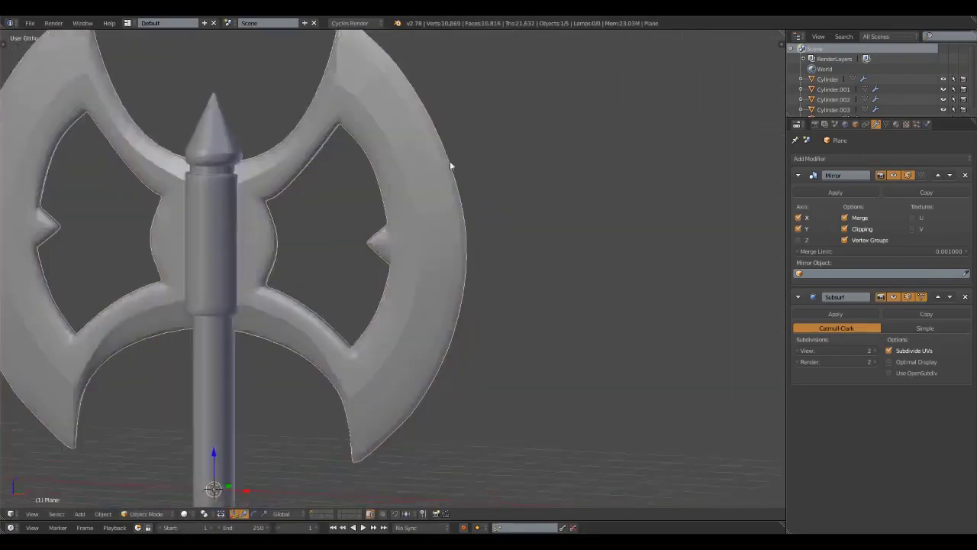
{"action": "middle_click_drag", "start_coordinate": [451, 165], "coordinate": [429, 180]}
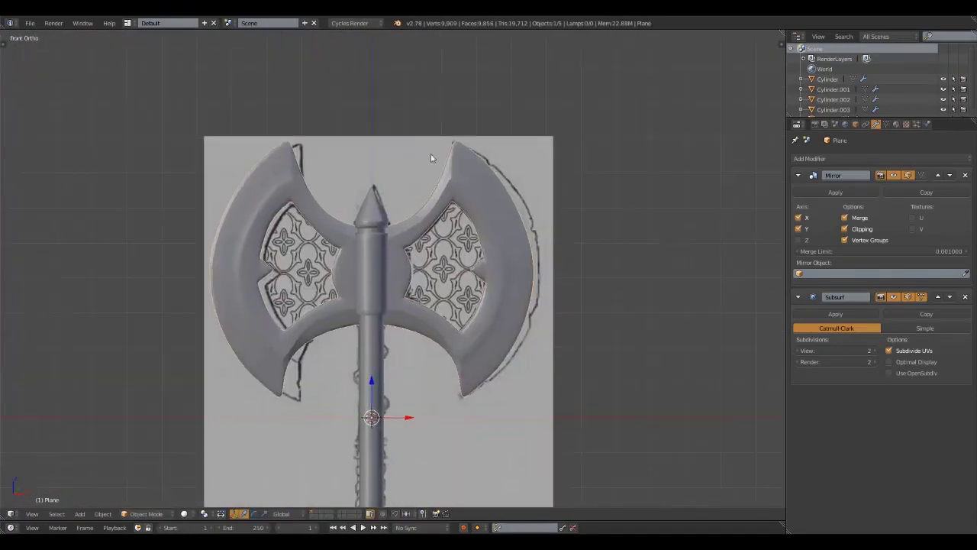
{"action": "middle_click_drag", "start_coordinate": [434, 157], "coordinate": [382, 234]}
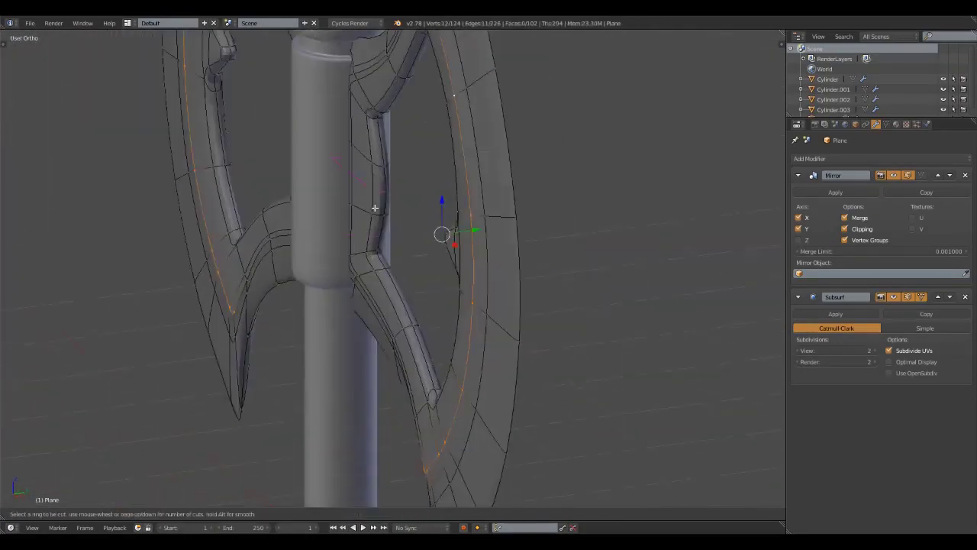
{"action": "middle_click_drag", "start_coordinate": [374, 207], "coordinate": [379, 273]}
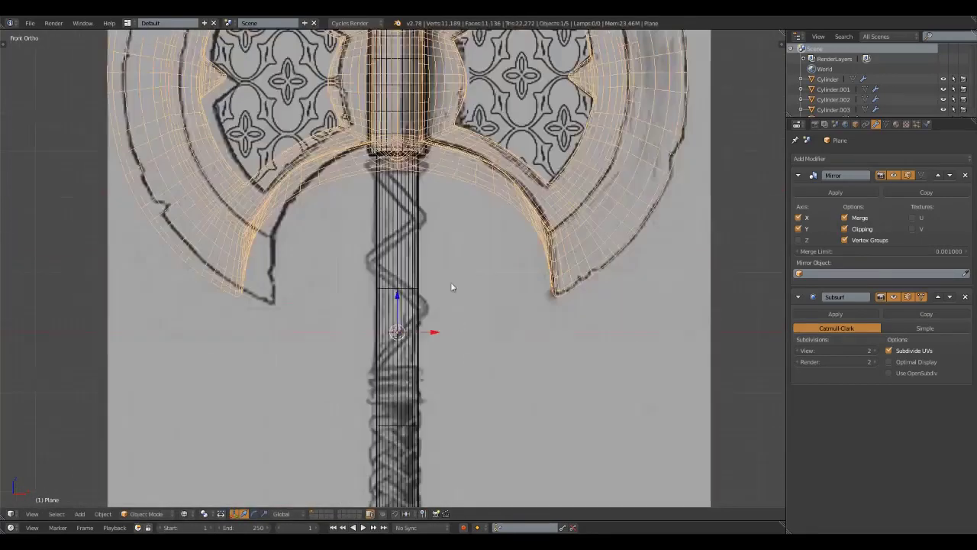
{"action": "left_click", "coordinate": [338, 207]}
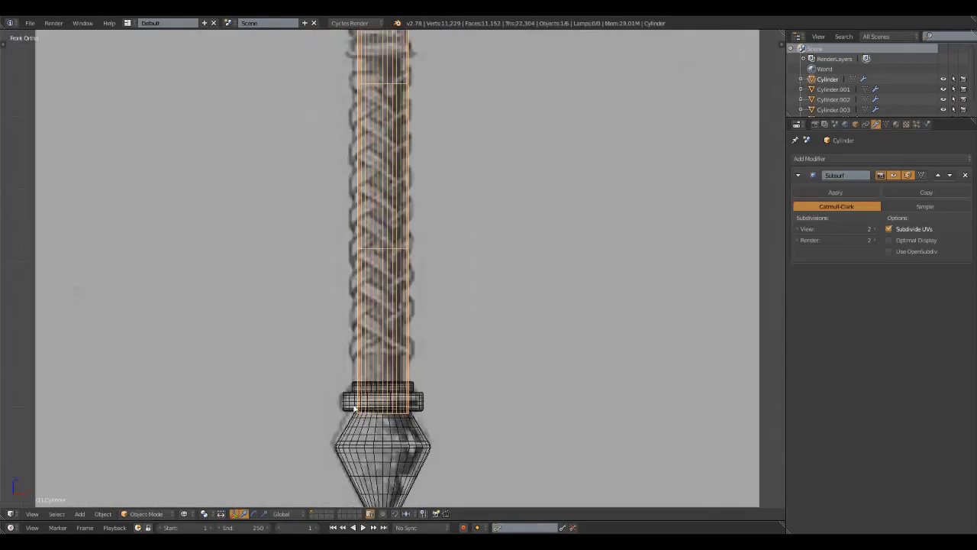
Step: Add a new cylinder mesh for the handle ring and check proportional editing falloff options
{"action": "left_click", "coordinate": [79, 513]}
{"action": "mouse_move", "coordinate": [93, 500]}
{"action": "left_click", "coordinate": [165, 330]}
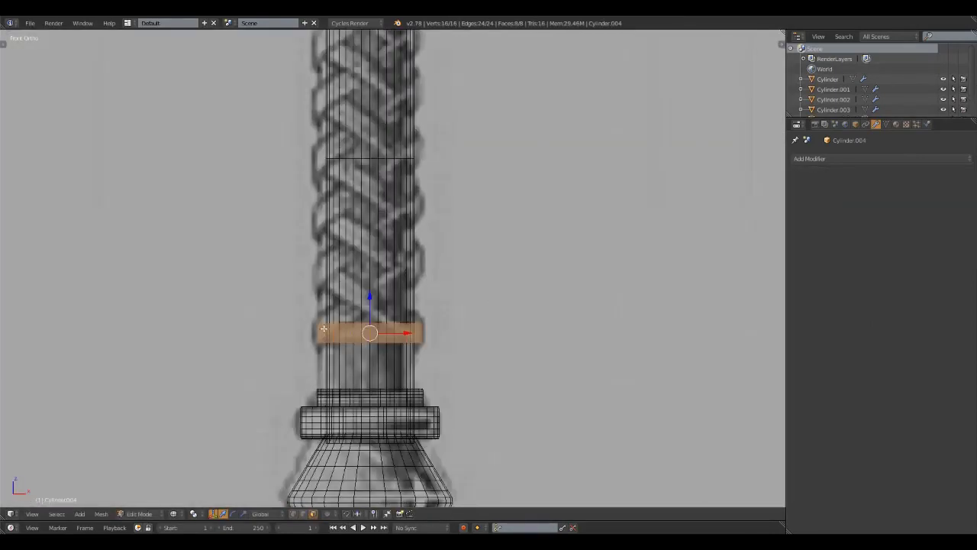
{"action": "left_click", "coordinate": [360, 513]}
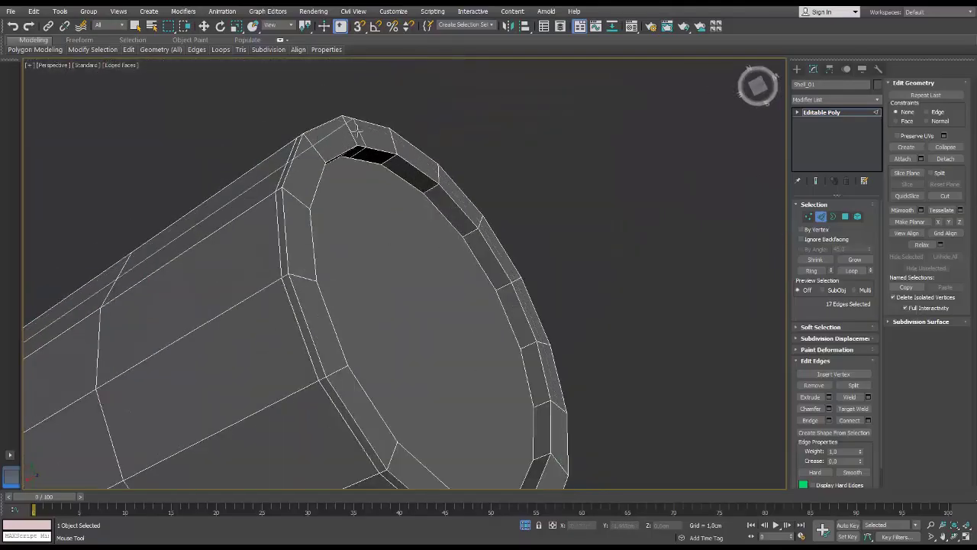
Step: Select the cylinder's end cap face for moving, then open the Material Editor
{"action": "key", "text": "4"}
{"action": "left_click", "coordinate": [425, 334]}
{"action": "key", "text": "w"}
{"action": "middle_click_drag", "start_coordinate": [425, 334], "coordinate": [586, 335], "text": "alt"}
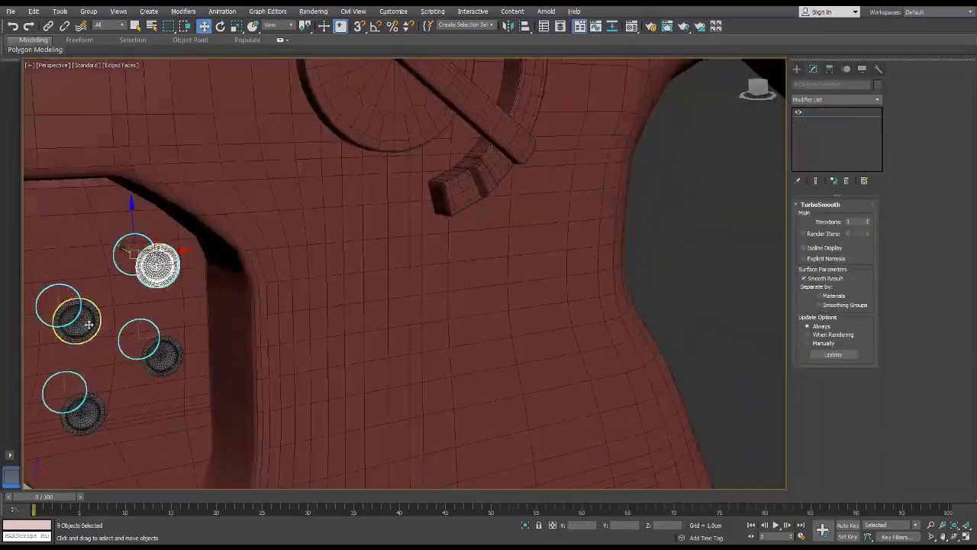
{"action": "key", "text": "m"}
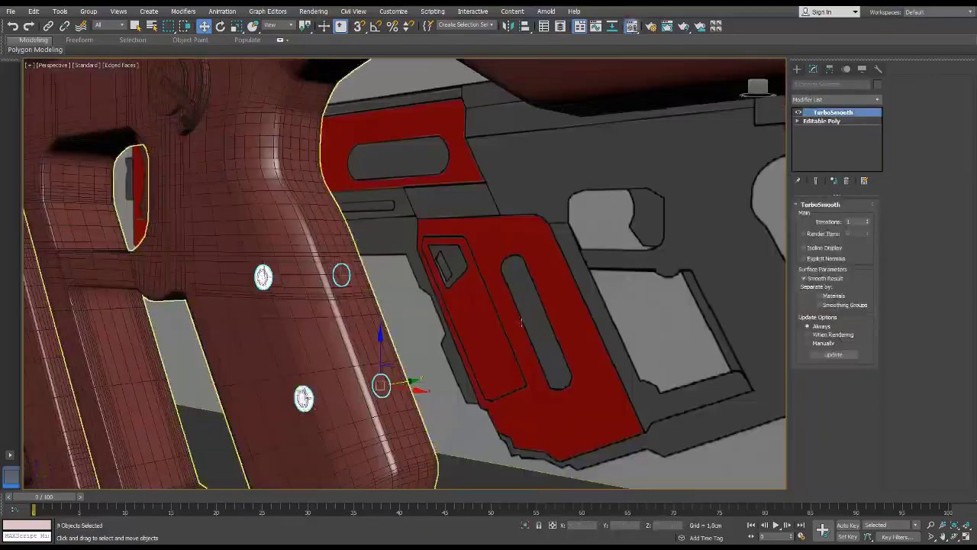
{"action": "key", "text": "m"}
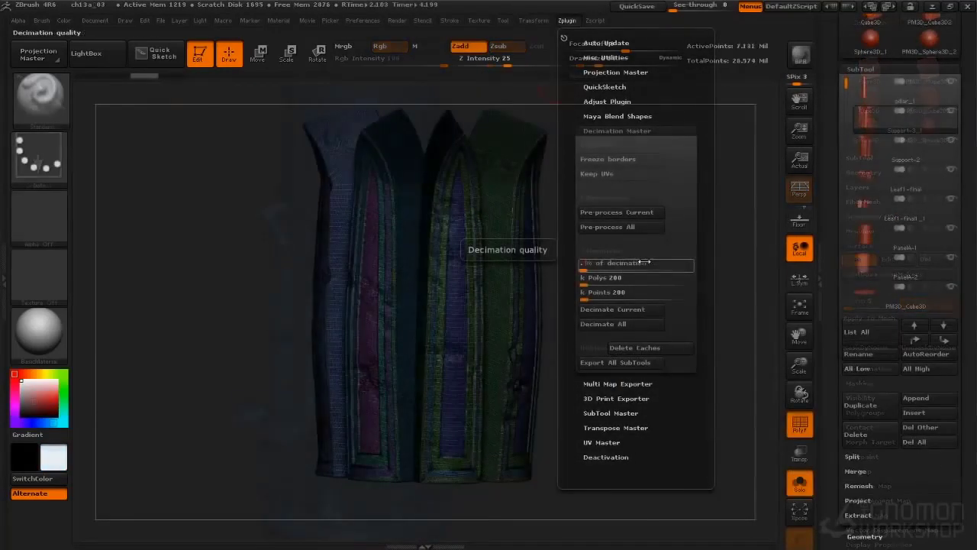
Step: Decimate the current subtool and carve a crack down one of the stone blocks
{"action": "left_click", "coordinate": [642, 309]}
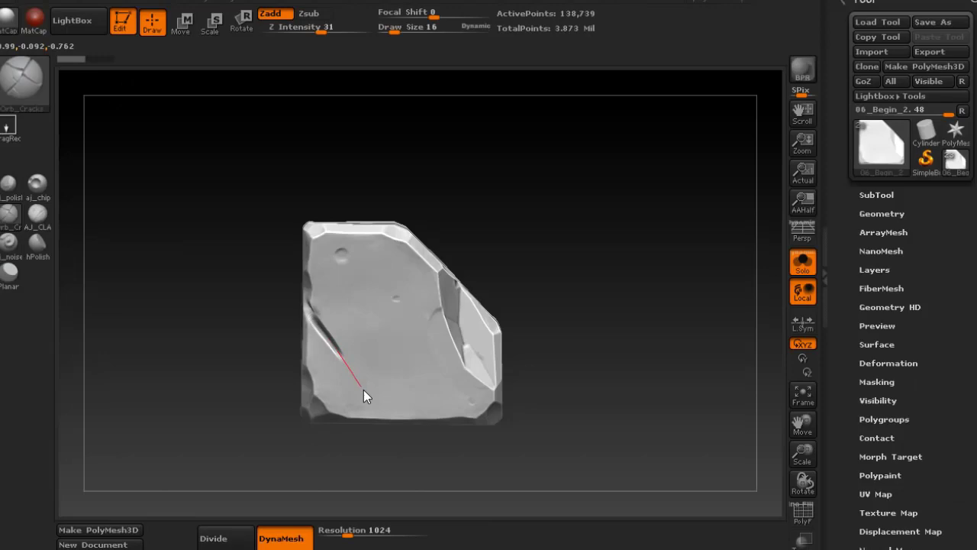
{"action": "left_click_drag", "start_coordinate": [364, 389], "coordinate": [371, 403]}
{"action": "left_click_drag", "start_coordinate": [371, 403], "coordinate": [380, 415]}
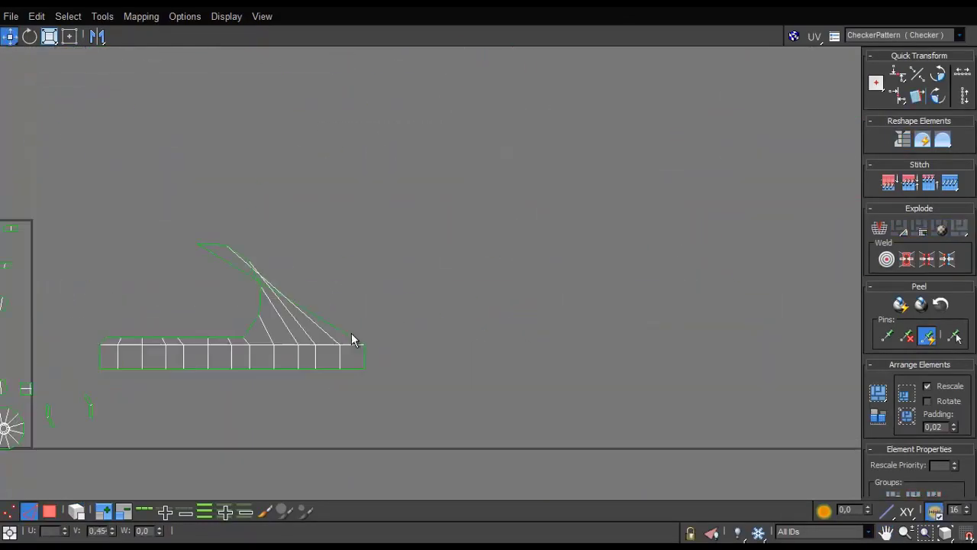
Step: Select the UV strip's vertices, then move the three circular islands beside the other shells
{"action": "scroll", "coordinate": [418, 366], "scroll_direction": "up", "scroll_amount": 3}
{"action": "left_click_drag", "start_coordinate": [459, 318], "coordinate": [511, 324]}
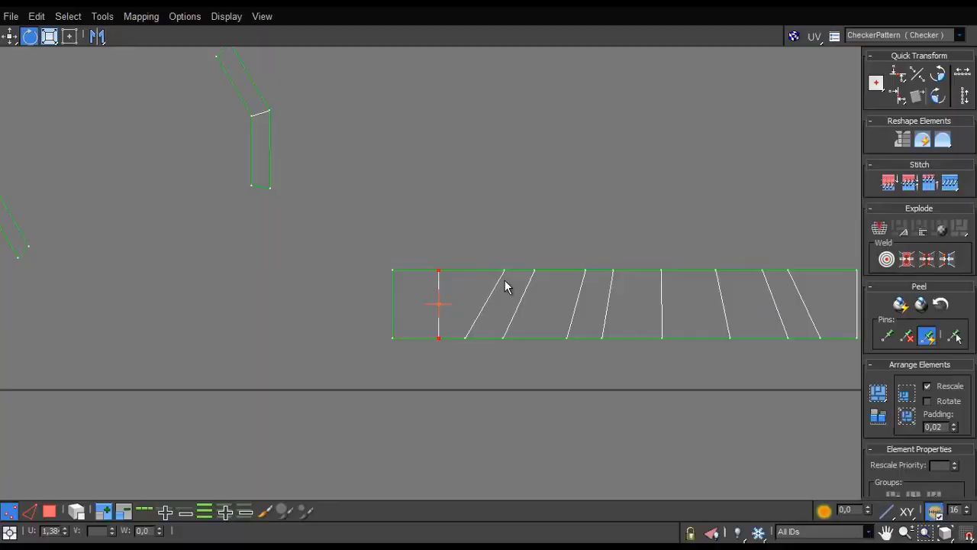
{"action": "left_click", "coordinate": [504, 271]}
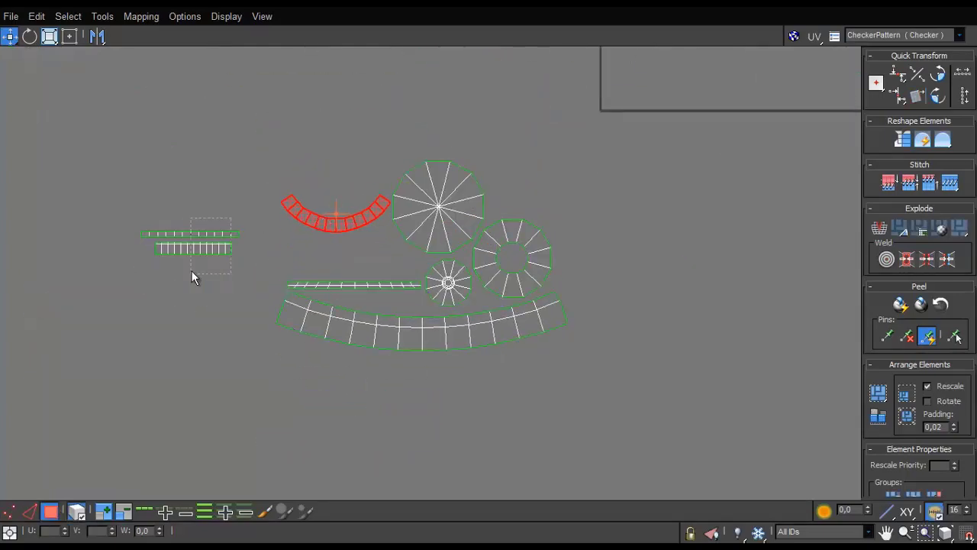
{"action": "middle_click_drag", "start_coordinate": [546, 358], "coordinate": [413, 347]}
{"action": "left_click_drag", "start_coordinate": [364, 165], "coordinate": [256, 259]}
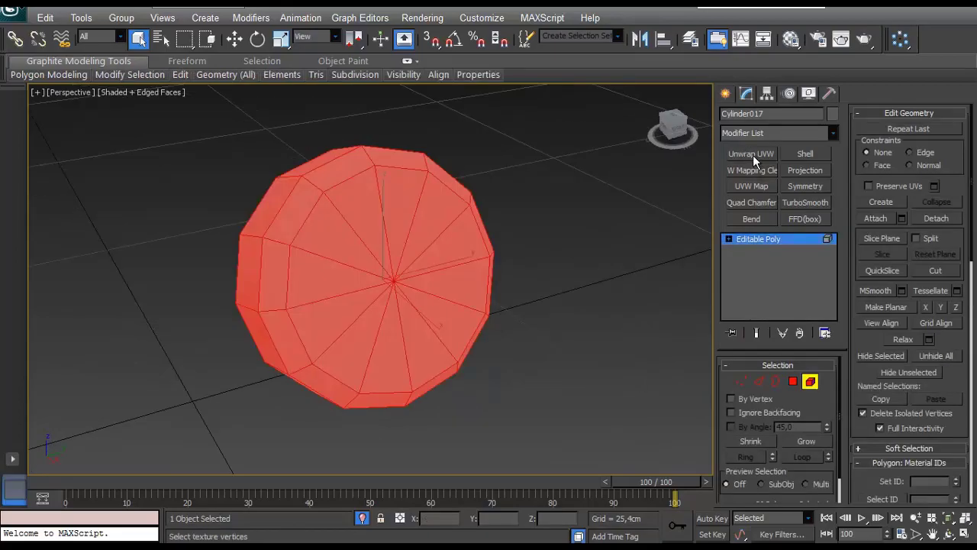
Step: Add Unwrap UVW to the cylinder, flatten its UVs in the editor and select a small island group
{"action": "left_click", "coordinate": [751, 154]}
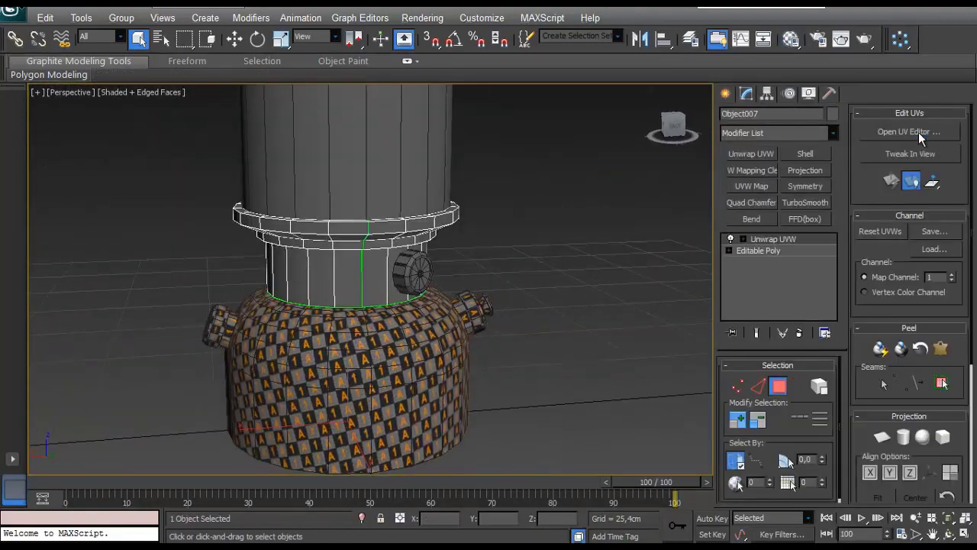
{"action": "left_click", "coordinate": [919, 132]}
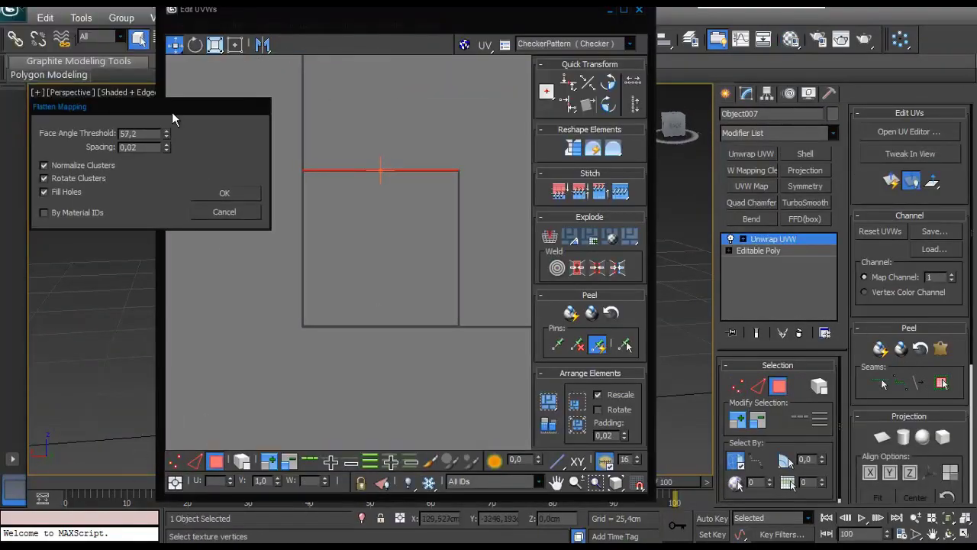
{"action": "left_click", "coordinate": [220, 190]}
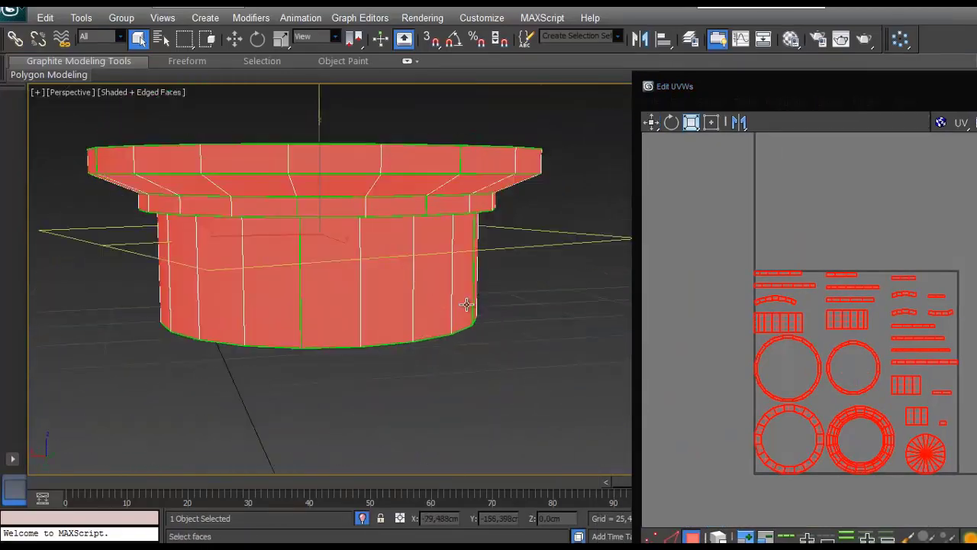
{"action": "left_click_drag", "start_coordinate": [739, 353], "coordinate": [773, 376]}
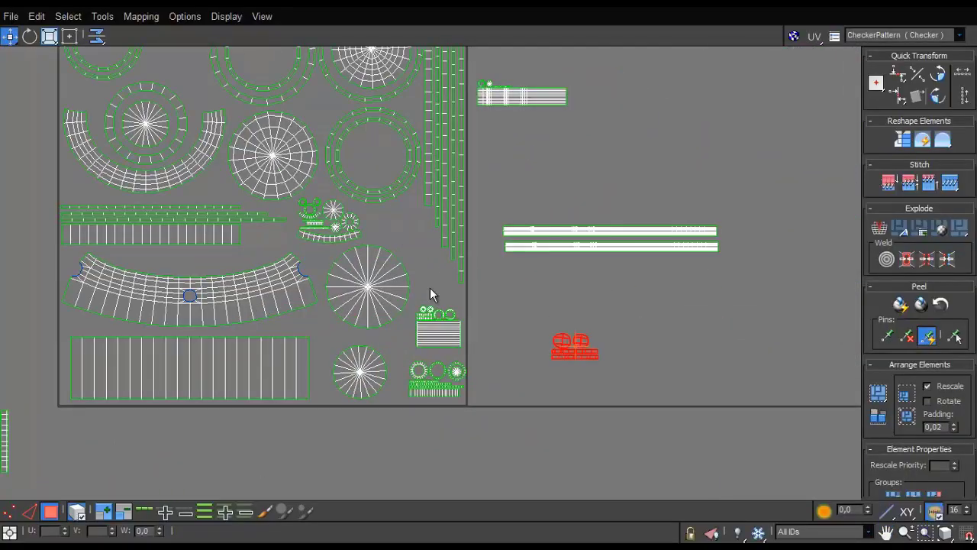
Step: Pick out the ring and circle UV islands and move a small cluster outside the UV square
{"action": "scroll", "coordinate": [405, 320], "scroll_direction": "up", "scroll_amount": 3}
{"action": "left_click", "coordinate": [325, 236]}
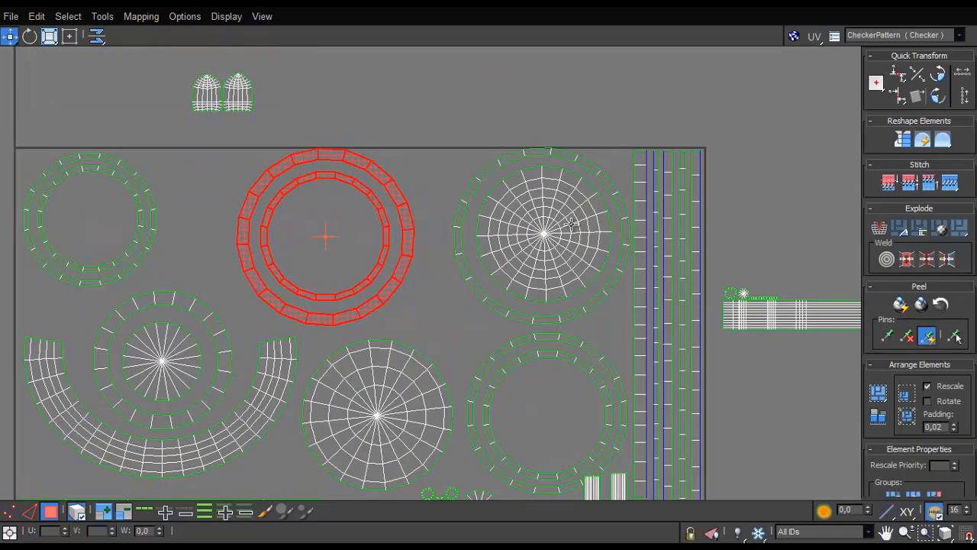
{"action": "left_click", "coordinate": [510, 229]}
{"action": "scroll", "coordinate": [436, 189], "scroll_direction": "up", "scroll_amount": 2}
{"action": "left_click", "coordinate": [436, 189]}
{"action": "scroll", "coordinate": [436, 188], "scroll_direction": "down", "scroll_amount": 3}
{"action": "scroll", "coordinate": [458, 300], "scroll_direction": "up", "scroll_amount": 3}
{"action": "left_click", "coordinate": [458, 301]}
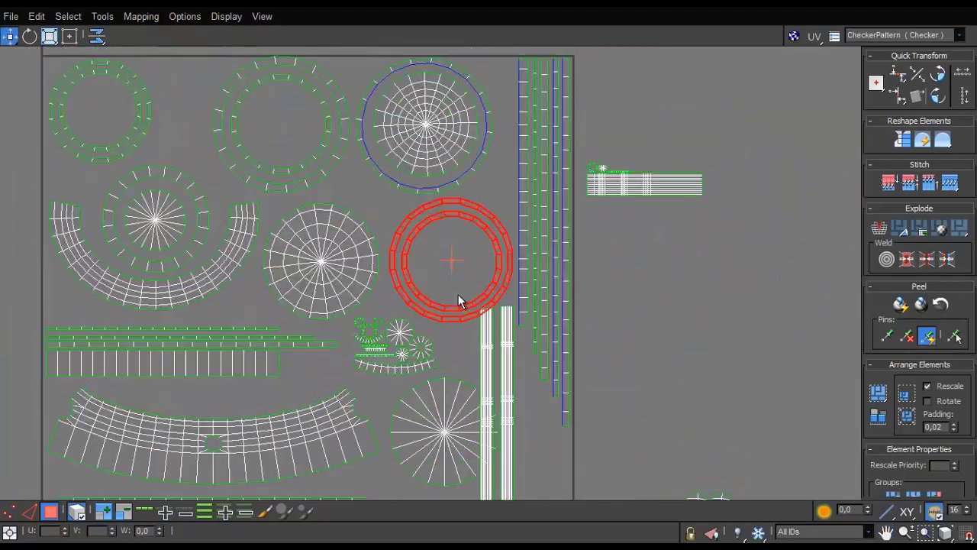
{"action": "left_click_drag", "start_coordinate": [600, 316], "coordinate": [654, 323]}
{"action": "left_click", "coordinate": [475, 290]}
{"action": "scroll", "coordinate": [373, 268], "scroll_direction": "down", "scroll_amount": 4}
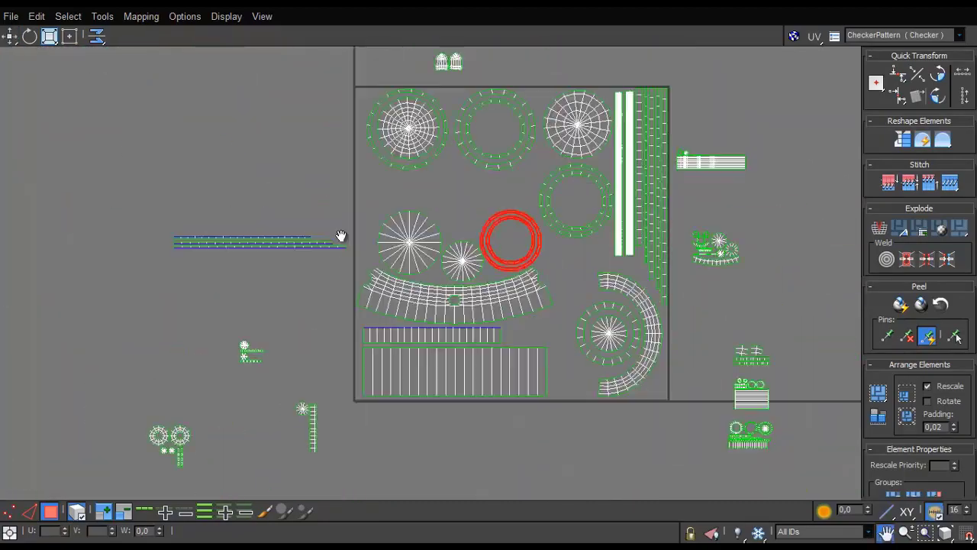
{"action": "scroll", "coordinate": [192, 229], "scroll_direction": "up", "scroll_amount": 2}
Step: Rotate the long bar islands 90 degrees so they lie horizontal
{"action": "left_click", "coordinate": [229, 178]}
{"action": "key", "text": "e"}
{"action": "left_click_drag", "start_coordinate": [193, 199], "coordinate": [192, 269]}
{"action": "key", "text": "ctrl+z"}
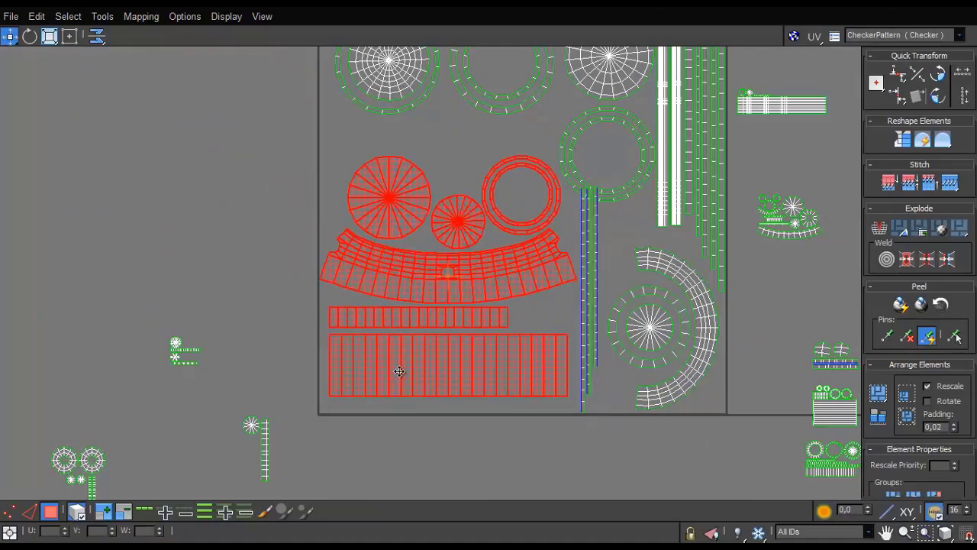
{"action": "key", "text": "e"}
{"action": "left_click_drag", "start_coordinate": [399, 371], "coordinate": [527, 304]}
Step: Move the circles-and-bars cluster inside the UV square against its left edge
{"action": "scroll", "coordinate": [415, 389], "scroll_direction": "down", "scroll_amount": 3}
{"action": "left_click_drag", "start_coordinate": [633, 327], "coordinate": [305, 163]}
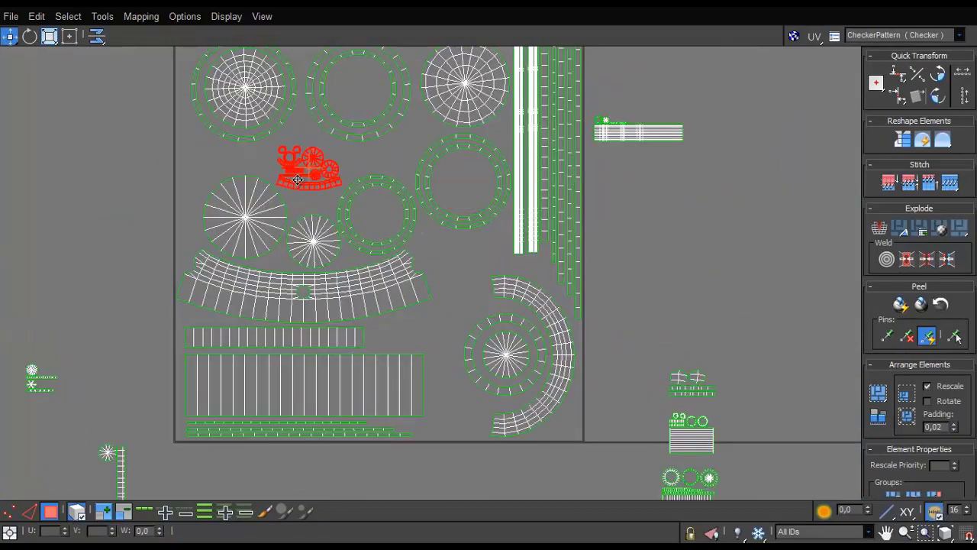
{"action": "scroll", "coordinate": [575, 338], "scroll_direction": "up", "scroll_amount": 3}
{"action": "left_click_drag", "start_coordinate": [575, 338], "coordinate": [254, 207]}
{"action": "scroll", "coordinate": [566, 226], "scroll_direction": "down", "scroll_amount": 3}
{"action": "left_click_drag", "start_coordinate": [397, 405], "coordinate": [497, 273]}
{"action": "scroll", "coordinate": [497, 272], "scroll_direction": "up", "scroll_amount": 3}
Step: Rotate the cluster to about -85 degrees and reposition it beside the square
{"action": "key", "text": "e"}
{"action": "left_click_drag", "start_coordinate": [432, 229], "coordinate": [389, 335]}
{"action": "key", "text": "w"}
{"action": "scroll", "coordinate": [389, 336], "scroll_direction": "down", "scroll_amount": 3}
{"action": "left_click_drag", "start_coordinate": [371, 92], "coordinate": [545, 218]}
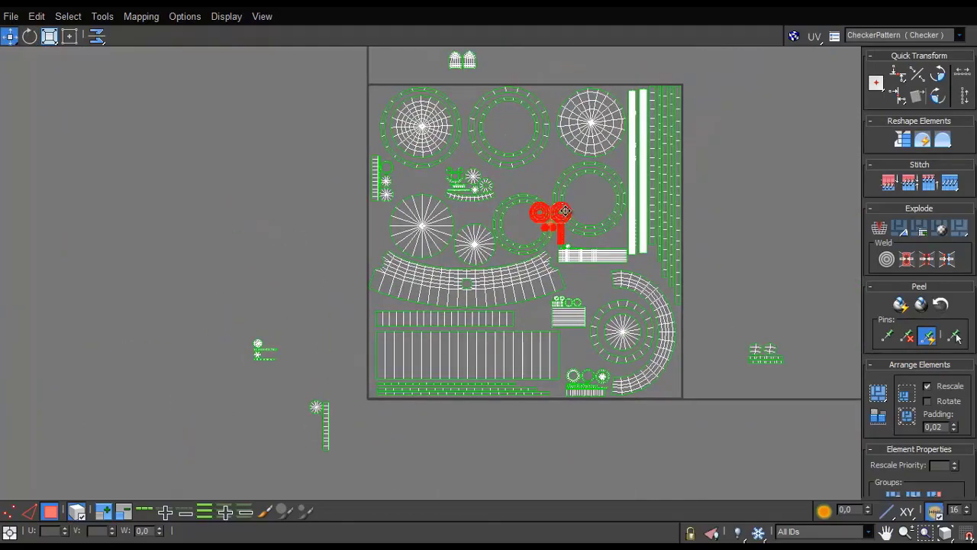
{"action": "scroll", "coordinate": [545, 218], "scroll_direction": "up", "scroll_amount": 2}
{"action": "scroll", "coordinate": [338, 87], "scroll_direction": "down", "scroll_amount": 2}
{"action": "left_click_drag", "start_coordinate": [338, 87], "coordinate": [179, 330]}
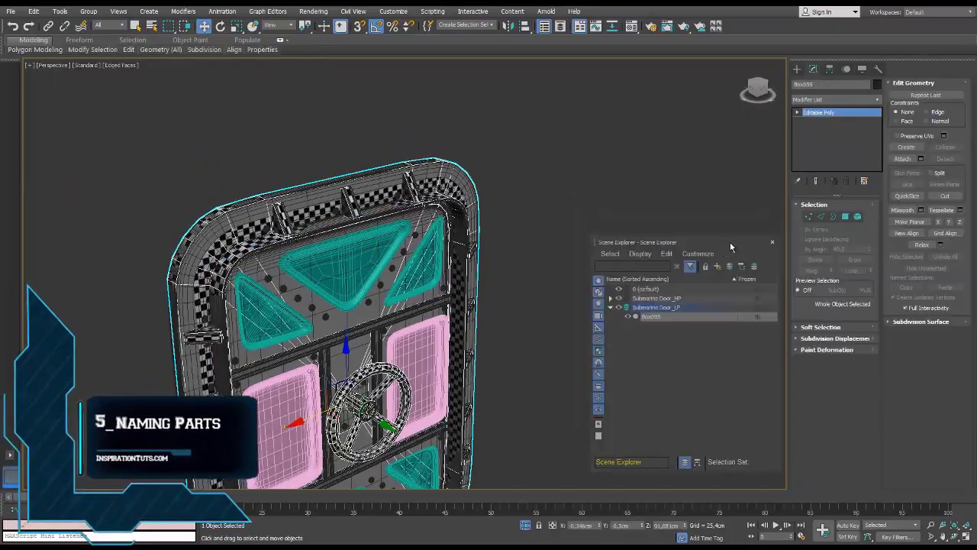
Step: Set up Rename Objects with base name 'Frame' and the suffix option enabled
{"action": "left_click", "coordinate": [60, 11]}
{"action": "left_click", "coordinate": [84, 252]}
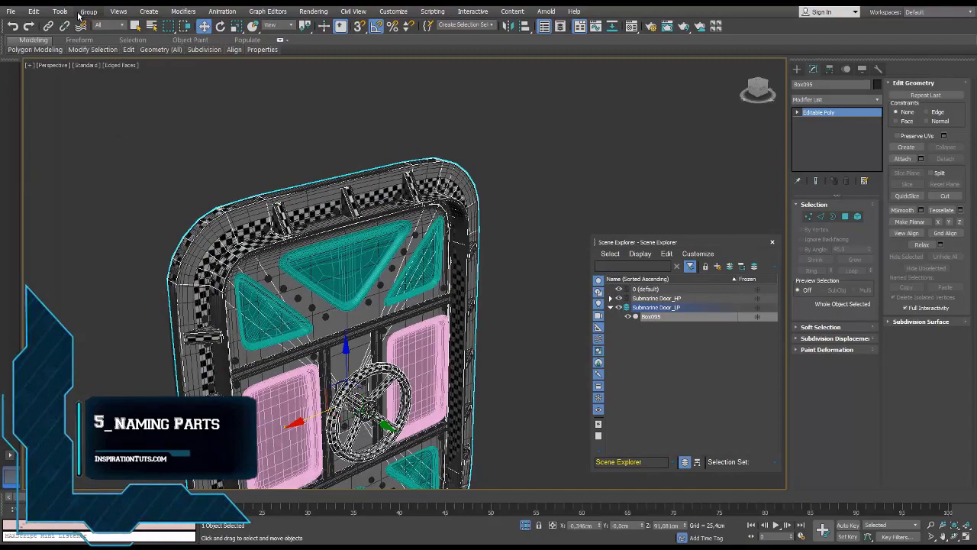
{"action": "left_click_drag", "start_coordinate": [471, 190], "coordinate": [709, 75]}
{"action": "left_click_drag", "start_coordinate": [649, 250], "coordinate": [651, 263]}
{"action": "left_click", "coordinate": [717, 106]}
{"action": "type", "text": "Frame"}
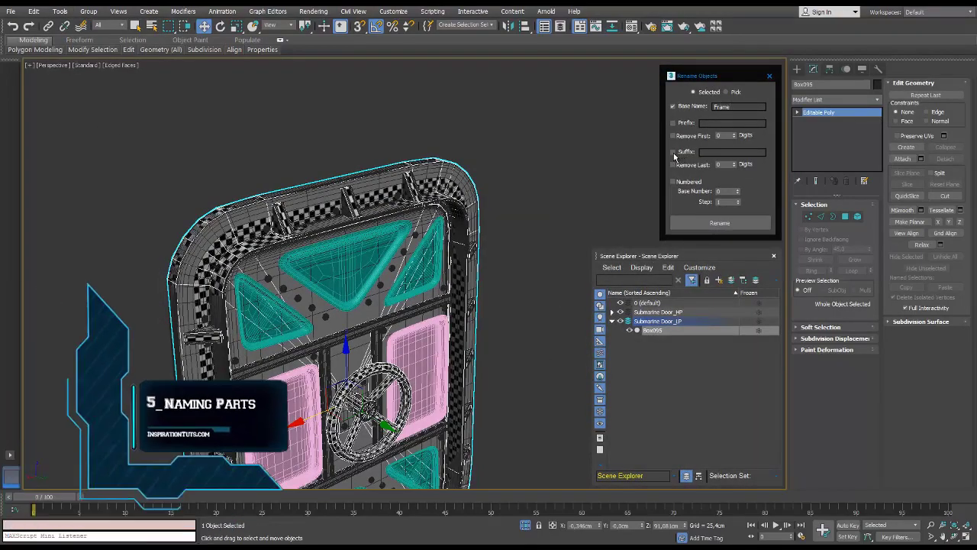
{"action": "left_click", "coordinate": [672, 151]}
Step: Rename the Submarine Door_HP frame parts to Frame_HP
{"action": "left_click", "coordinate": [658, 311]}
{"action": "scroll", "coordinate": [239, 229], "scroll_direction": "up", "scroll_amount": 5}
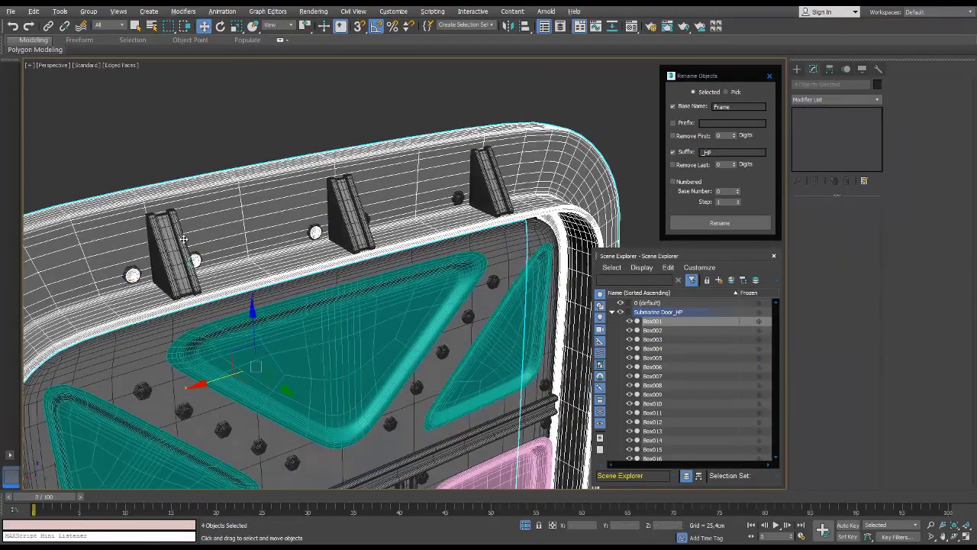
{"action": "scroll", "coordinate": [239, 229], "scroll_direction": "down", "scroll_amount": 8}
{"action": "scroll", "coordinate": [239, 229], "scroll_direction": "up", "scroll_amount": 5}
{"action": "scroll", "coordinate": [239, 229], "scroll_direction": "down", "scroll_amount": 3}
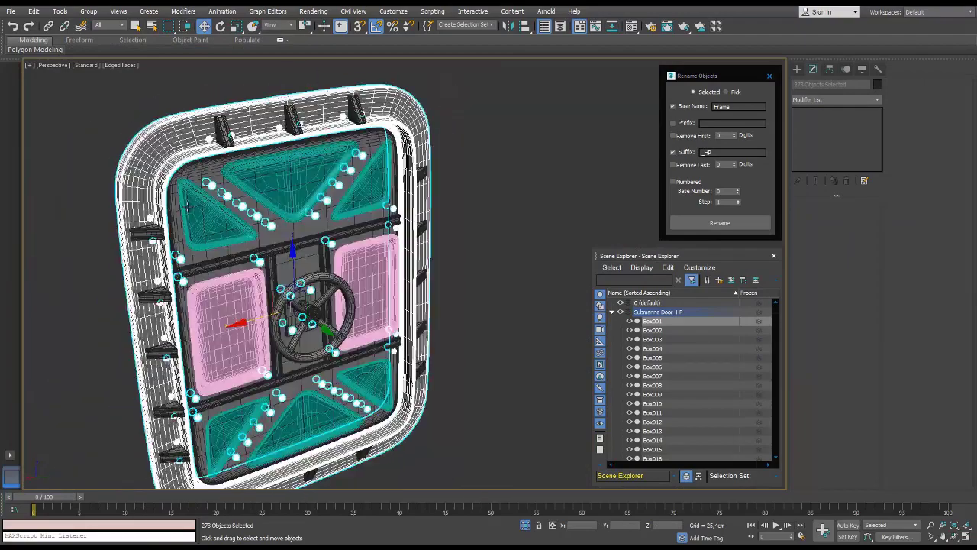
{"action": "left_click", "coordinate": [720, 223]}
Step: Hide the high-poly door set and pick out the low-poly Box005 frame
{"action": "left_click", "coordinate": [336, 100]}
{"action": "scroll", "coordinate": [336, 100], "scroll_direction": "up", "scroll_amount": 5}
{"action": "scroll", "coordinate": [336, 100], "scroll_direction": "down", "scroll_amount": 5}
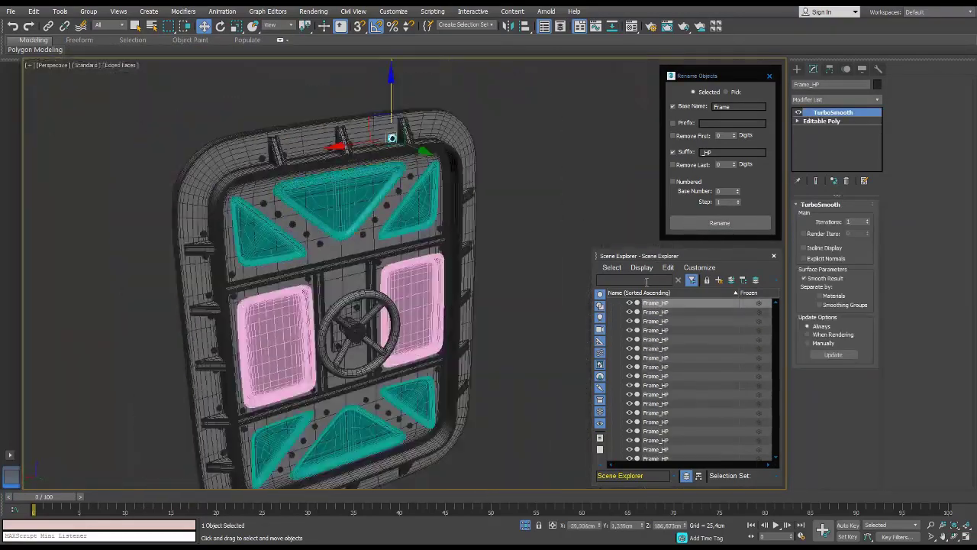
{"action": "scroll", "coordinate": [775, 333], "scroll_direction": "up", "scroll_amount": 10}
{"action": "left_click", "coordinate": [653, 330]}
{"action": "left_click", "coordinate": [845, 216]}
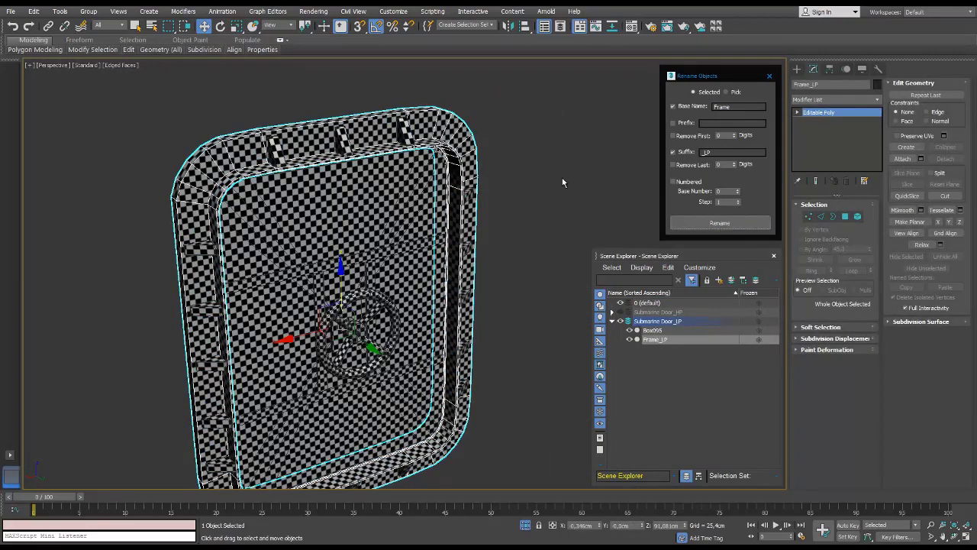
{"action": "left_click", "coordinate": [562, 182]}
Step: Select Box005 in polygon mode and view the door at a three-quarter angle
{"action": "left_click", "coordinate": [414, 126]}
{"action": "key", "text": "4"}
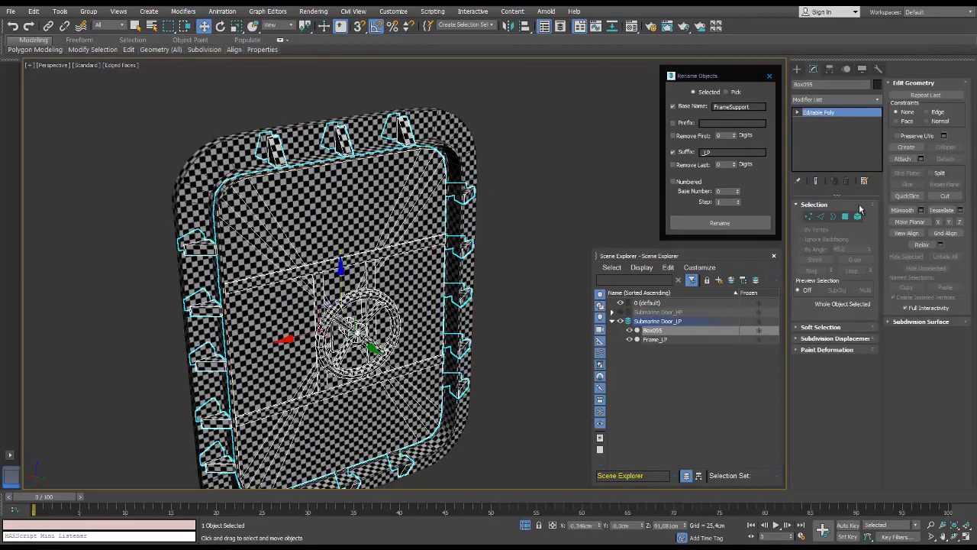
{"action": "key", "text": "f"}
{"action": "scroll", "coordinate": [286, 155], "scroll_direction": "down", "scroll_amount": 3}
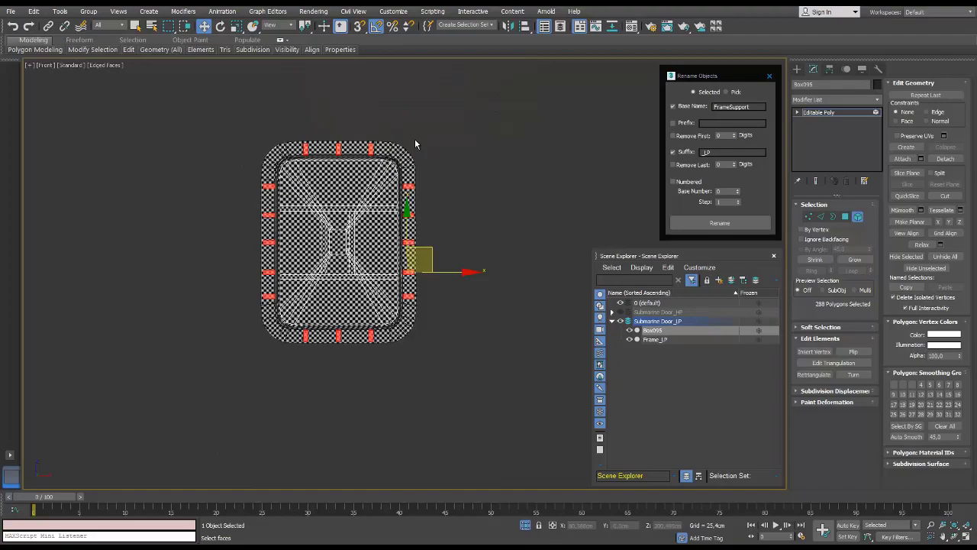
{"action": "key", "text": "p"}
{"action": "middle_click_drag", "start_coordinate": [415, 144], "coordinate": [580, 263], "text": "alt"}
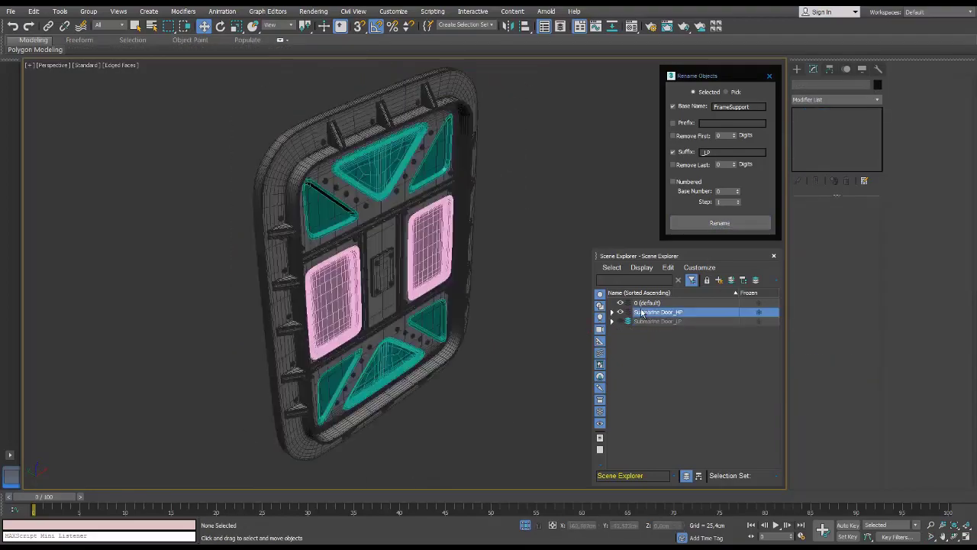
Step: Select all the high-poly frame support brackets
{"action": "left_click_drag", "start_coordinate": [224, 81], "coordinate": [440, 311]}
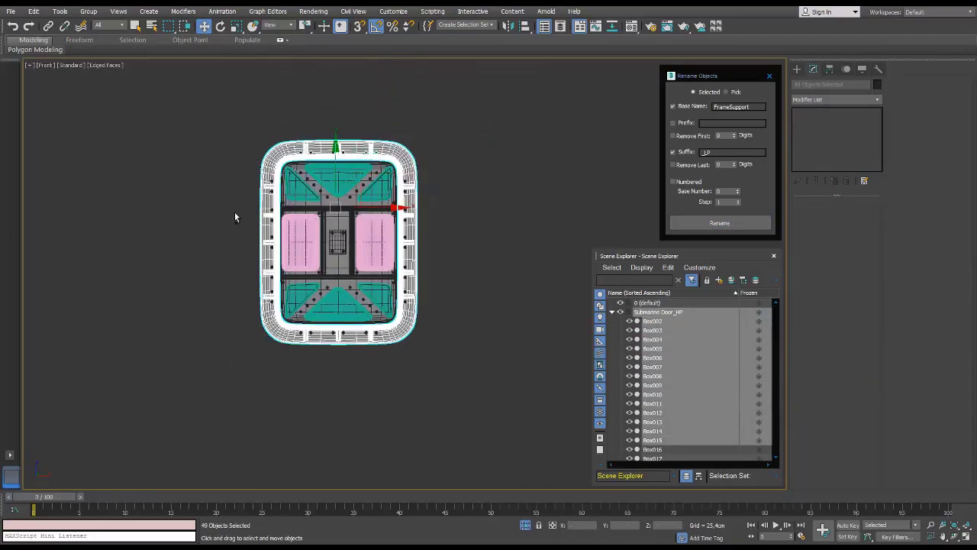
{"action": "scroll", "coordinate": [234, 217], "scroll_direction": "up", "scroll_amount": 2}
{"action": "left_click_drag", "start_coordinate": [585, 109], "coordinate": [271, 442]}
{"action": "left_click_drag", "start_coordinate": [469, 456], "coordinate": [470, 456], "text": "ctrl"}
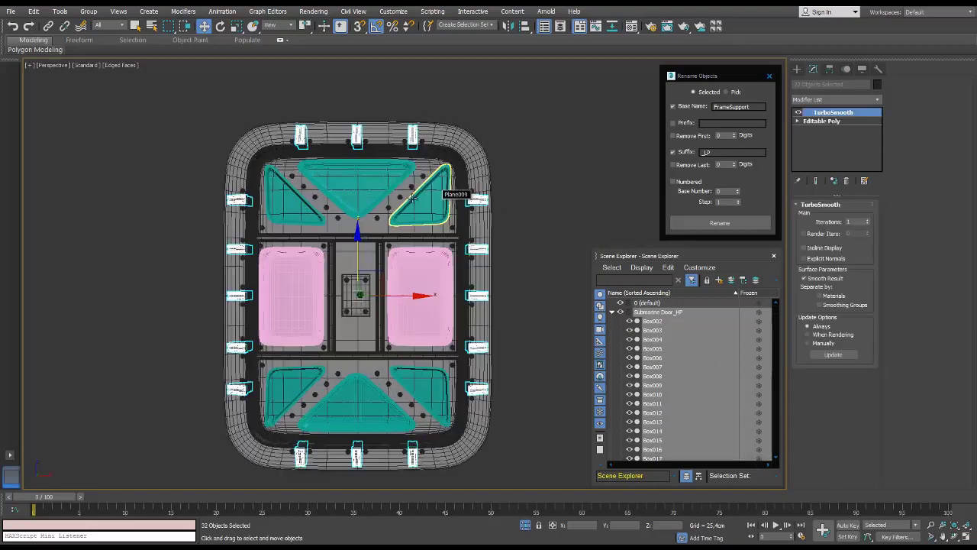
{"action": "key", "text": "p"}
{"action": "middle_click_drag", "start_coordinate": [469, 456], "coordinate": [712, 150], "text": "alt"}
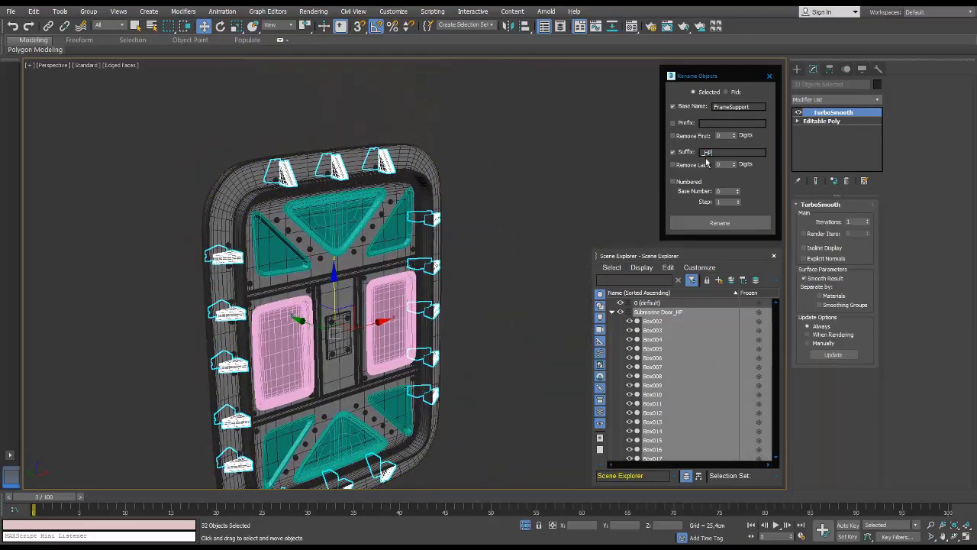
Step: Deselect the supports, select door panel parts, and swap to showing the low-poly door
{"action": "left_click", "coordinate": [571, 198]}
{"action": "middle_click_drag", "start_coordinate": [570, 198], "coordinate": [716, 13], "text": "alt"}
{"action": "left_click", "coordinate": [345, 228]}
{"action": "scroll", "coordinate": [345, 227], "scroll_direction": "up", "scroll_amount": 3}
{"action": "scroll", "coordinate": [345, 227], "scroll_direction": "down", "scroll_amount": 5}
{"action": "left_click", "coordinate": [647, 314]}
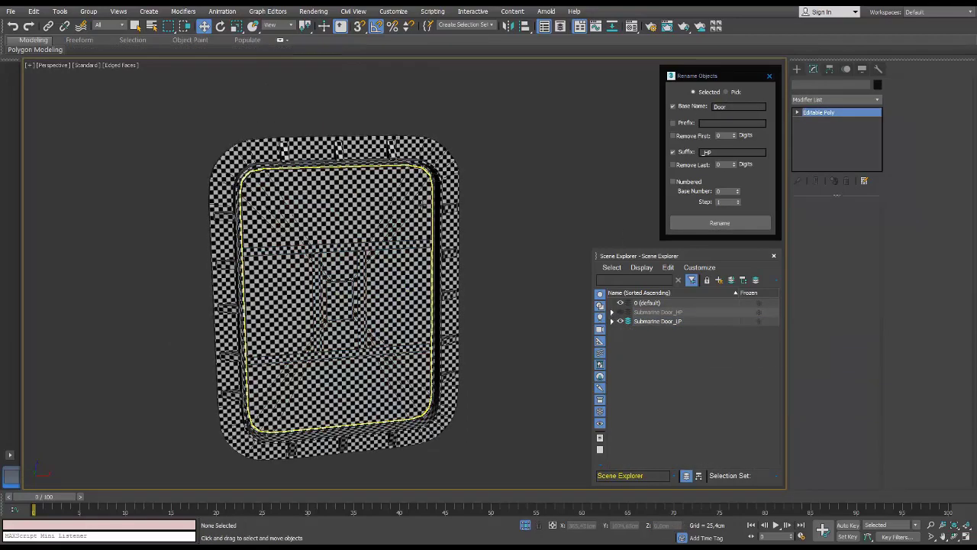
Step: Rename the low-poly door panel to Door_LP
{"action": "left_click", "coordinate": [244, 306]}
{"action": "double_click", "coordinate": [705, 152]}
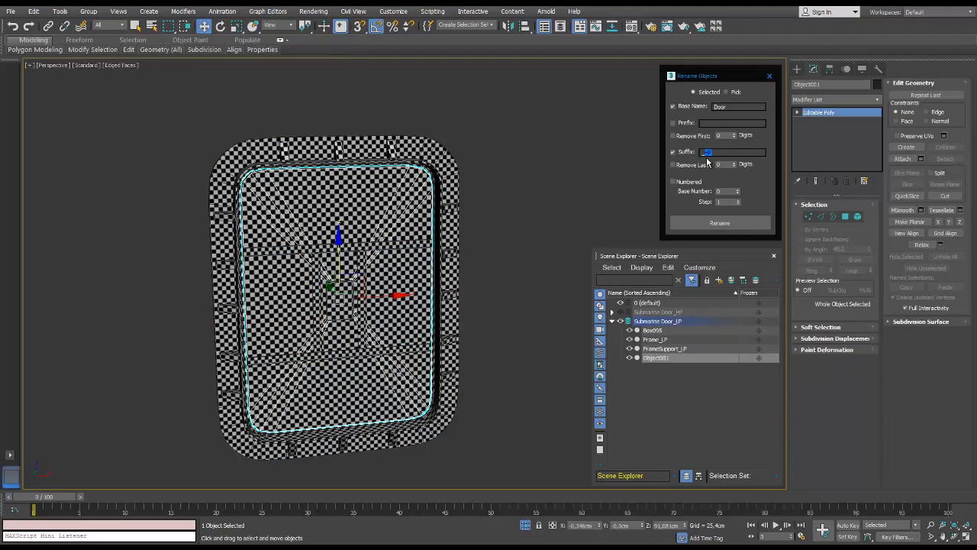
{"action": "left_click", "coordinate": [720, 222]}
{"action": "scroll", "coordinate": [336, 290], "scroll_direction": "up", "scroll_amount": 3}
Step: Detach Box005's cross-bar polygons into a separate object
{"action": "left_click", "coordinate": [284, 305]}
{"action": "key", "text": "4"}
{"action": "left_click", "coordinate": [272, 305]}
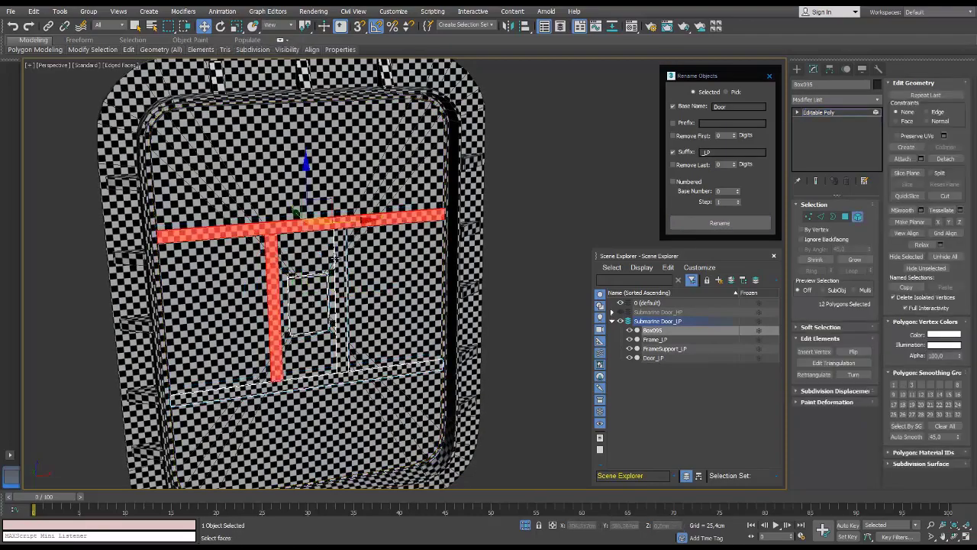
{"action": "middle_click_drag", "start_coordinate": [272, 306], "coordinate": [396, 252], "text": "alt"}
{"action": "key", "text": "ctrl+a"}
{"action": "scroll", "coordinate": [343, 252], "scroll_direction": "down", "scroll_amount": 3}
{"action": "scroll", "coordinate": [397, 252], "scroll_direction": "up", "scroll_amount": 3}
{"action": "left_click", "coordinate": [732, 107]}
{"action": "type", "text": "S"}
{"action": "left_click", "coordinate": [521, 279]}
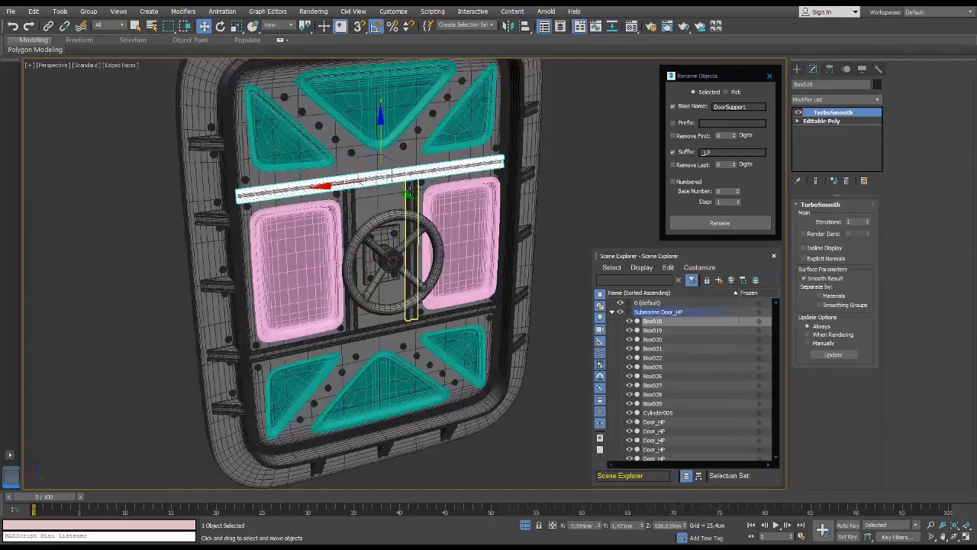
Step: Select the door's horizontal frame bars and rename them DoorSupport_HP
{"action": "middle_click_drag", "start_coordinate": [386, 182], "coordinate": [412, 229], "text": "alt"}
{"action": "scroll", "coordinate": [412, 229], "scroll_direction": "up", "scroll_amount": 3}
{"action": "scroll", "coordinate": [427, 378], "scroll_direction": "down", "scroll_amount": 3}
{"action": "left_click", "coordinate": [428, 378], "text": "ctrl"}
{"action": "middle_click_drag", "start_coordinate": [427, 378], "coordinate": [458, 320], "text": "alt"}
{"action": "scroll", "coordinate": [458, 321], "scroll_direction": "up", "scroll_amount": 2}
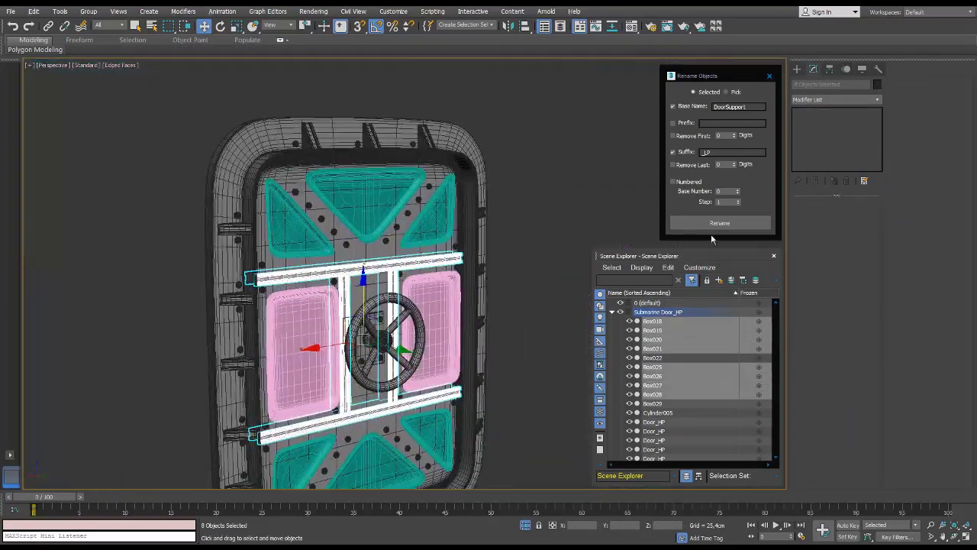
{"action": "left_click", "coordinate": [712, 227]}
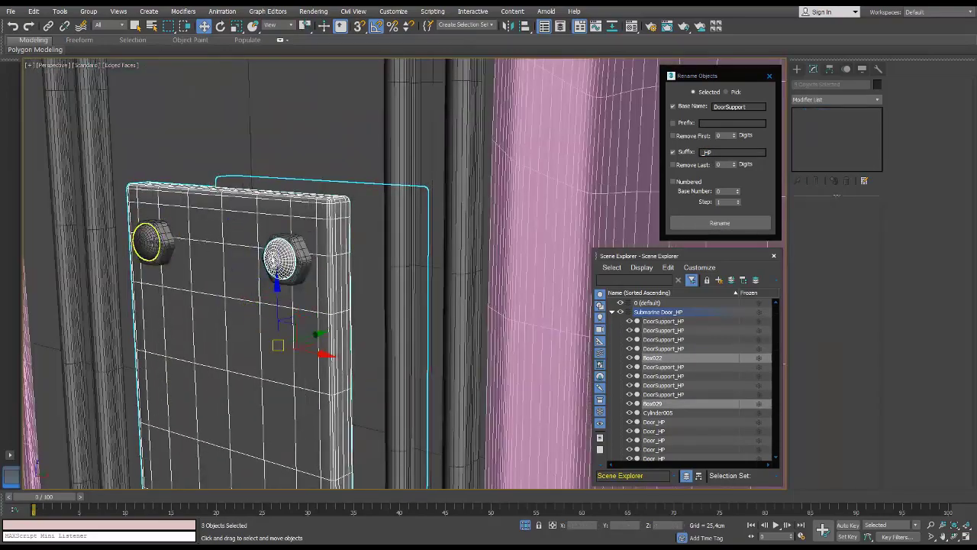
Step: Select the handwheel plate and its bottom-left bolt on the door
{"action": "mouse_move", "coordinate": [305, 275]}
{"action": "middle_mouse_down", "text": "alt"}
{"action": "mouse_move", "coordinate": [275, 229]}
{"action": "mouse_move", "coordinate": [320, 267]}
{"action": "middle_mouse_up", "text": "alt"}
{"action": "scroll", "coordinate": [321, 267], "scroll_direction": "up", "scroll_amount": 2}
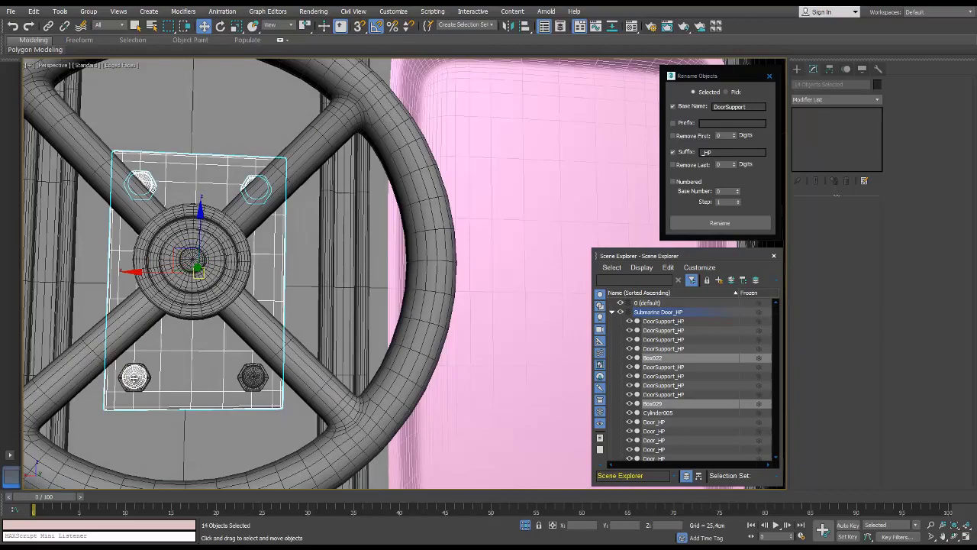
{"action": "left_click", "coordinate": [136, 379], "text": "ctrl"}
{"action": "scroll", "coordinate": [136, 378], "scroll_direction": "down", "scroll_amount": 3}
{"action": "middle_click_drag", "start_coordinate": [136, 379], "coordinate": [170, 240], "text": "alt"}
{"action": "scroll", "coordinate": [170, 240], "scroll_direction": "up", "scroll_amount": 4}
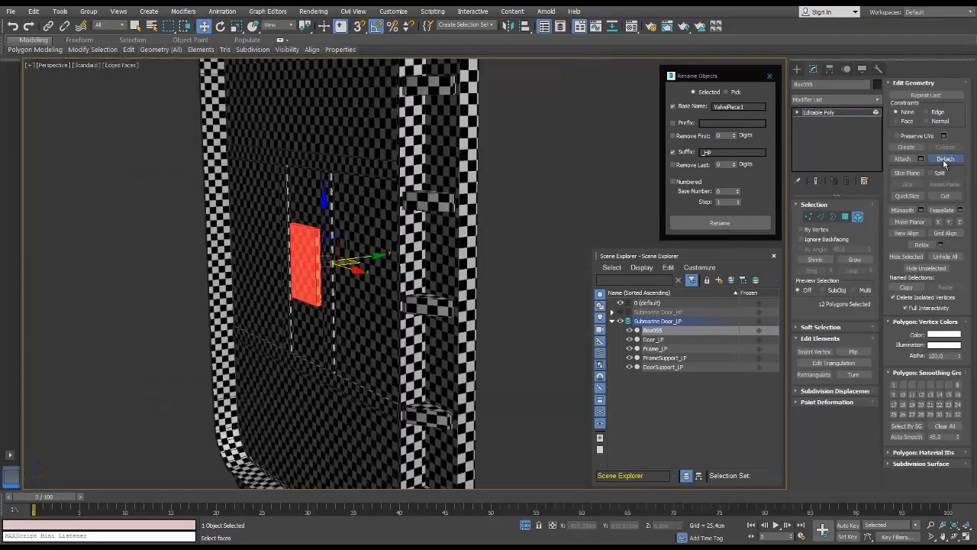
Step: Name the low-poly handwheel ValvePiece1_LP and the high-poly wheel parts ValvePiece1_HP
{"action": "left_click", "coordinate": [309, 250]}
{"action": "double_click", "coordinate": [705, 152]}
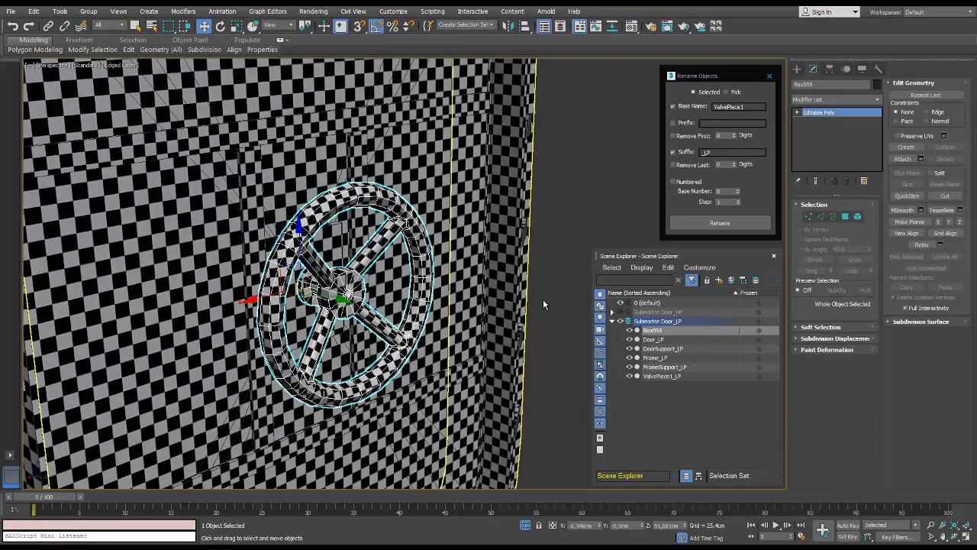
{"action": "left_click", "coordinate": [740, 225]}
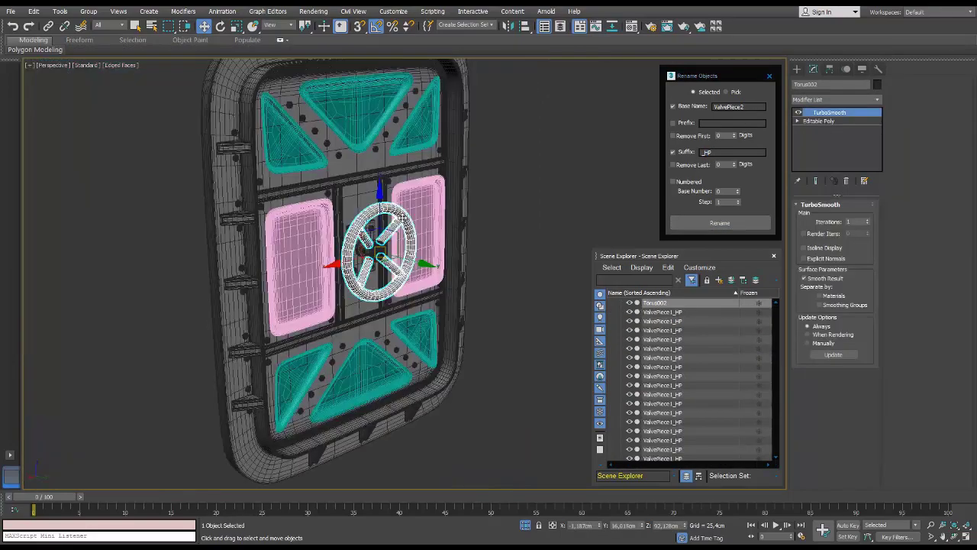
{"action": "left_click", "coordinate": [719, 222]}
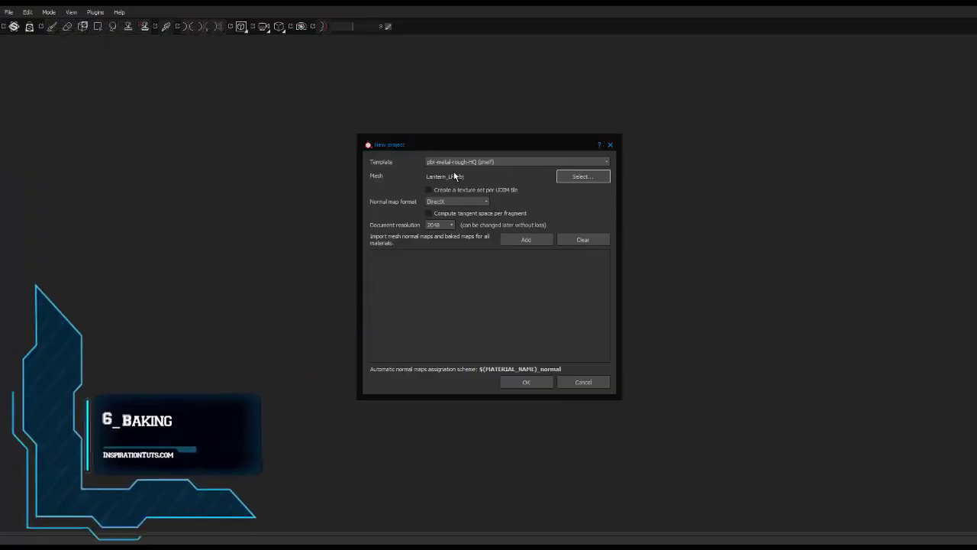
Step: Confirm the new project from Lantern_LP.obj and look around the loaded lamp
{"action": "left_click", "coordinate": [519, 381]}
{"action": "scroll", "coordinate": [463, 261], "scroll_direction": "down", "scroll_amount": 3}
{"action": "scroll", "coordinate": [468, 266], "scroll_direction": "up", "scroll_amount": 4}
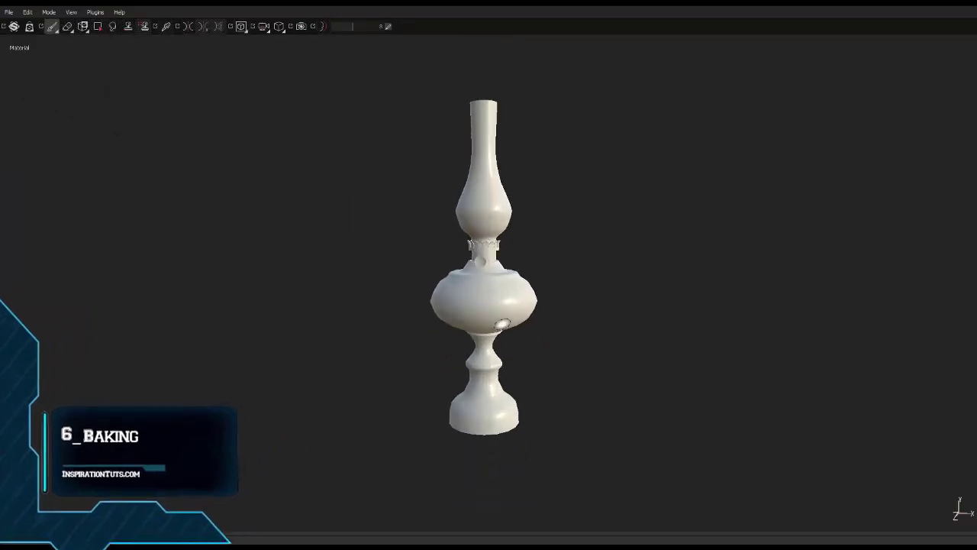
{"action": "scroll", "coordinate": [497, 231], "scroll_direction": "up", "scroll_amount": 4}
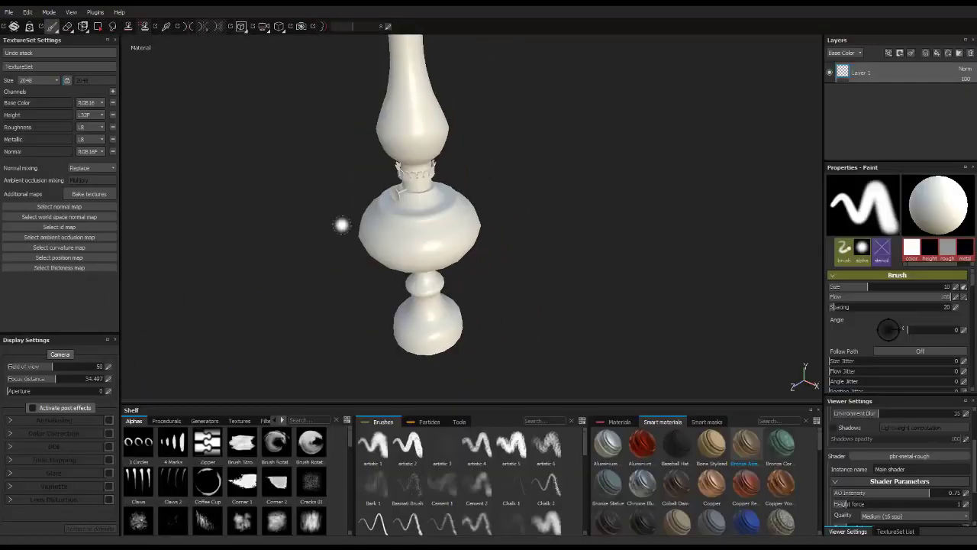
{"action": "scroll", "coordinate": [404, 157], "scroll_direction": "up", "scroll_amount": 3}
{"action": "scroll", "coordinate": [515, 127], "scroll_direction": "down", "scroll_amount": 3}
{"action": "mouse_move", "coordinate": [359, 206]}
{"action": "left_mouse_down", "text": "alt"}
{"action": "mouse_move", "coordinate": [384, 189]}
{"action": "mouse_move", "coordinate": [370, 195]}
{"action": "left_mouse_up", "text": "alt"}
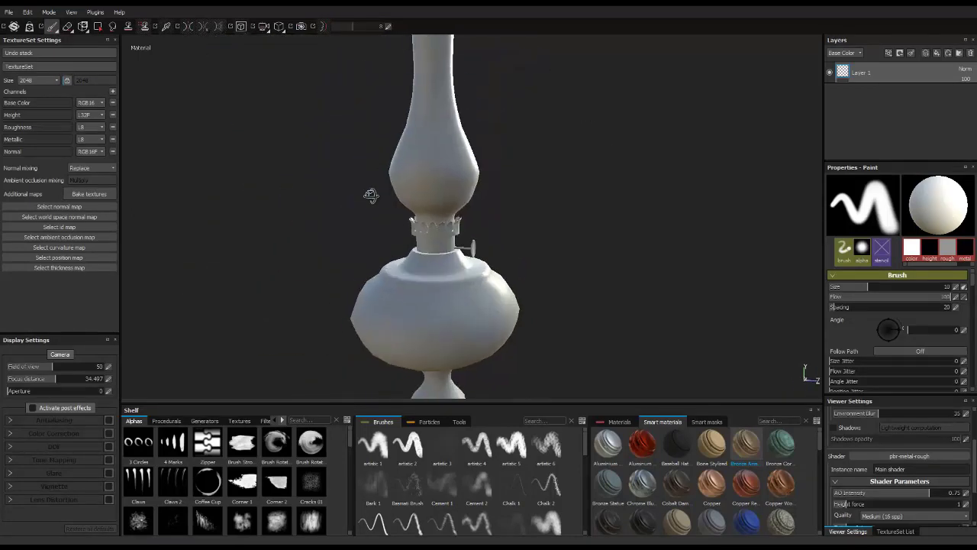
{"action": "scroll", "coordinate": [370, 195], "scroll_direction": "down", "scroll_amount": 2}
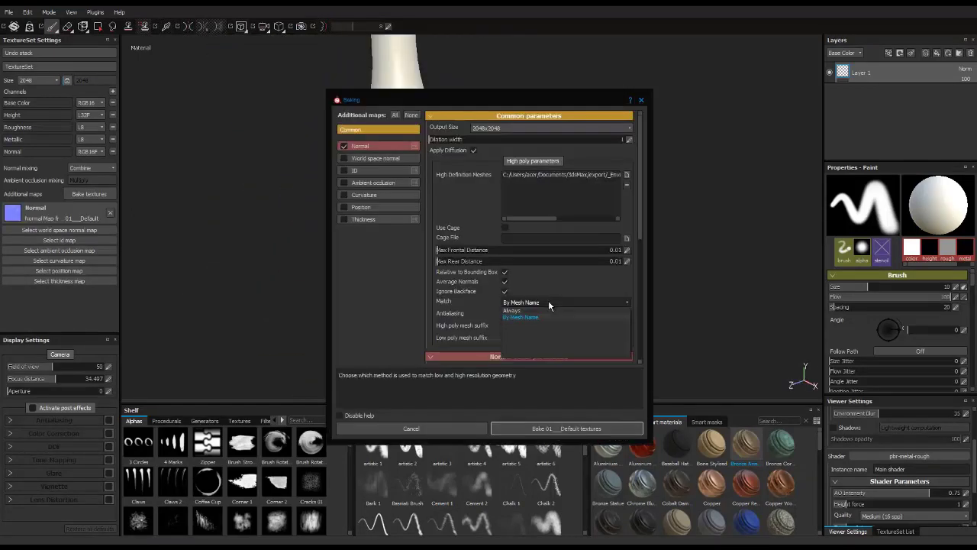
Step: Match meshes by name and enable World Space Normal, ID and Thickness with Only Same Mesh Name
{"action": "left_click", "coordinate": [548, 302]}
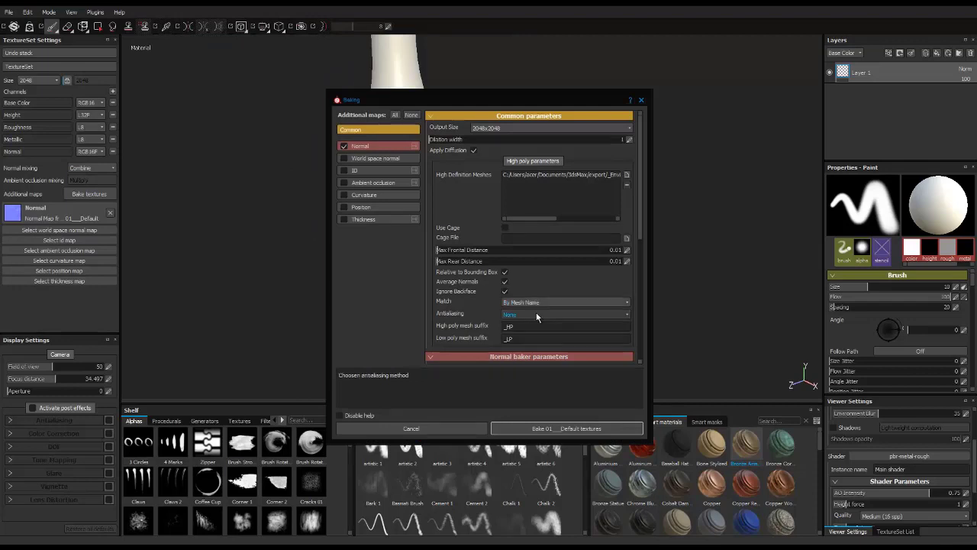
{"action": "left_click", "coordinate": [536, 313]}
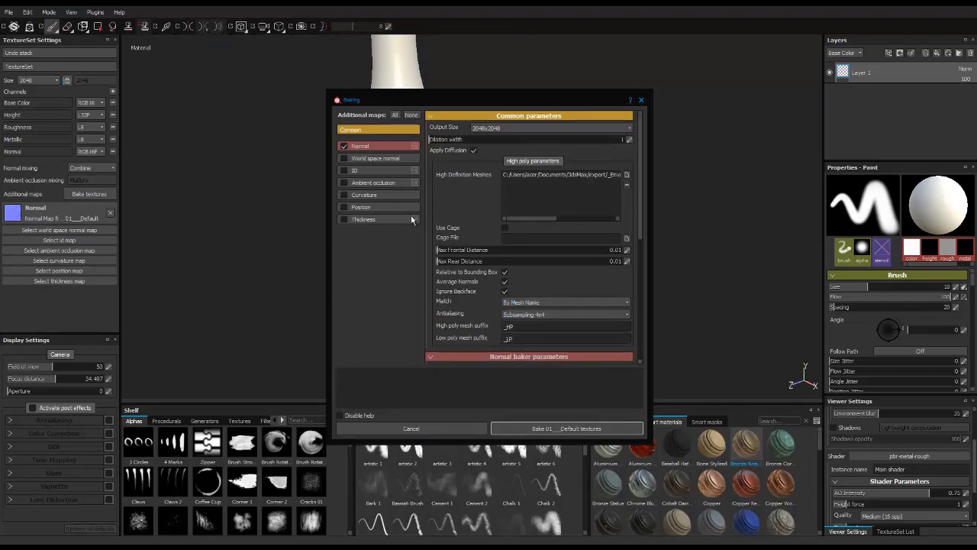
{"action": "left_click", "coordinate": [345, 158]}
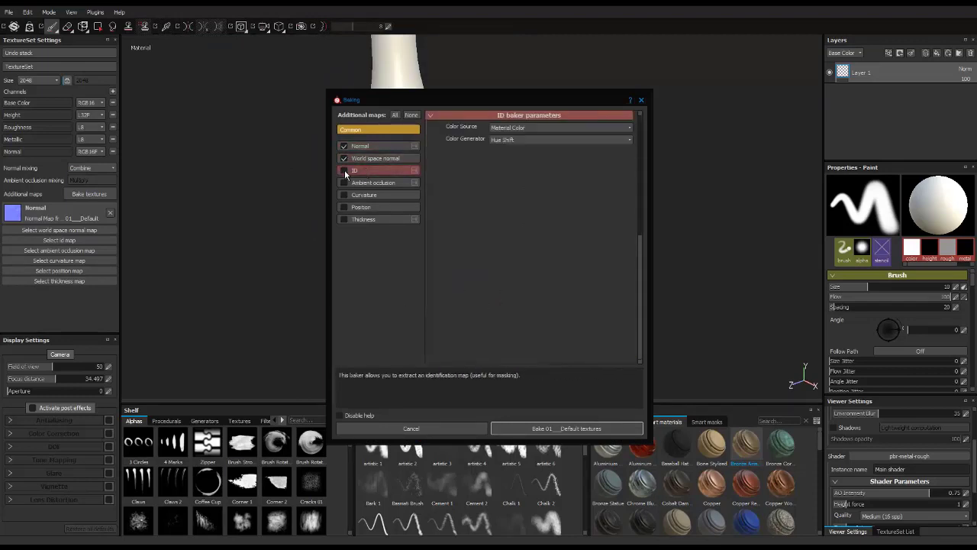
{"action": "left_click", "coordinate": [344, 169]}
{"action": "left_click", "coordinate": [516, 128]}
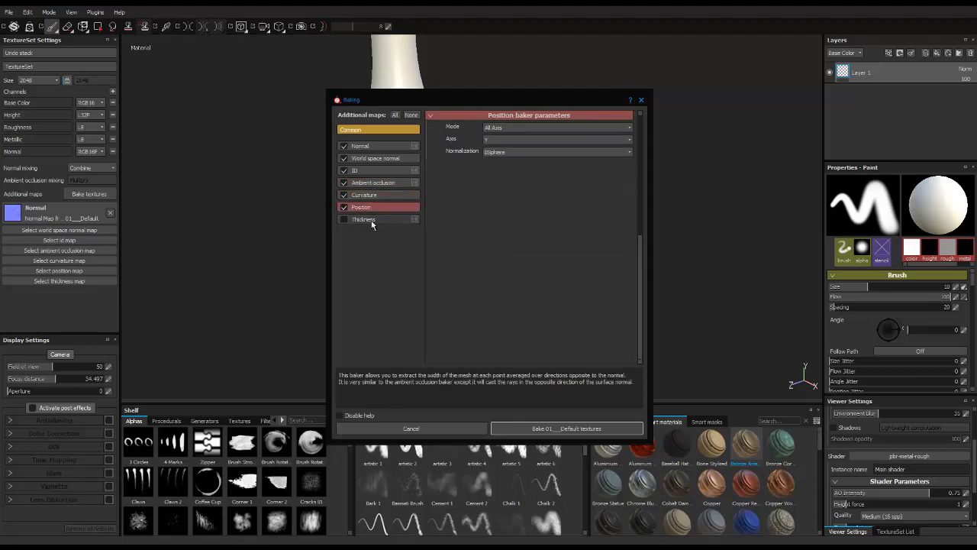
{"action": "left_click", "coordinate": [344, 219]}
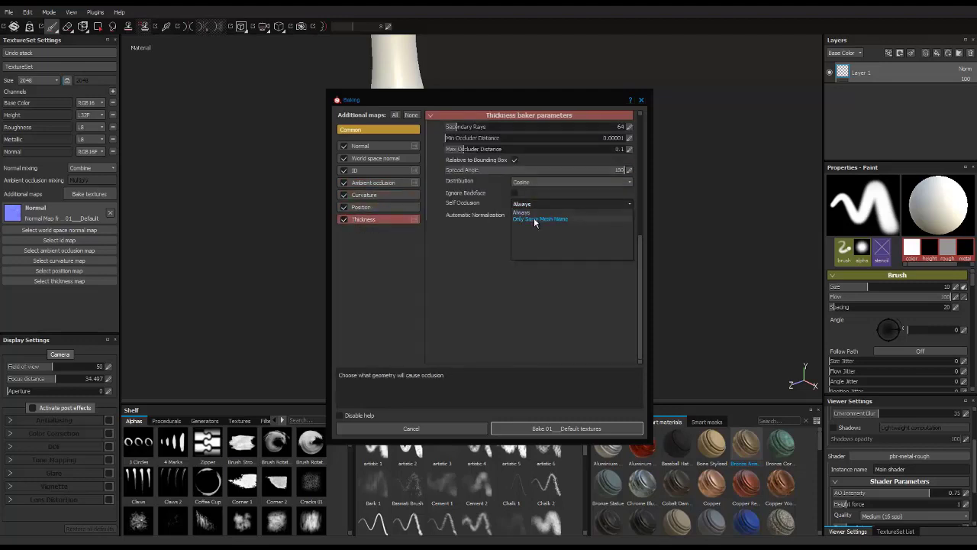
{"action": "left_click", "coordinate": [534, 219]}
Step: Review the Position, Curvature, AO, ID, World Space Normal, Normal and common bake settings
{"action": "left_click", "coordinate": [383, 207]}
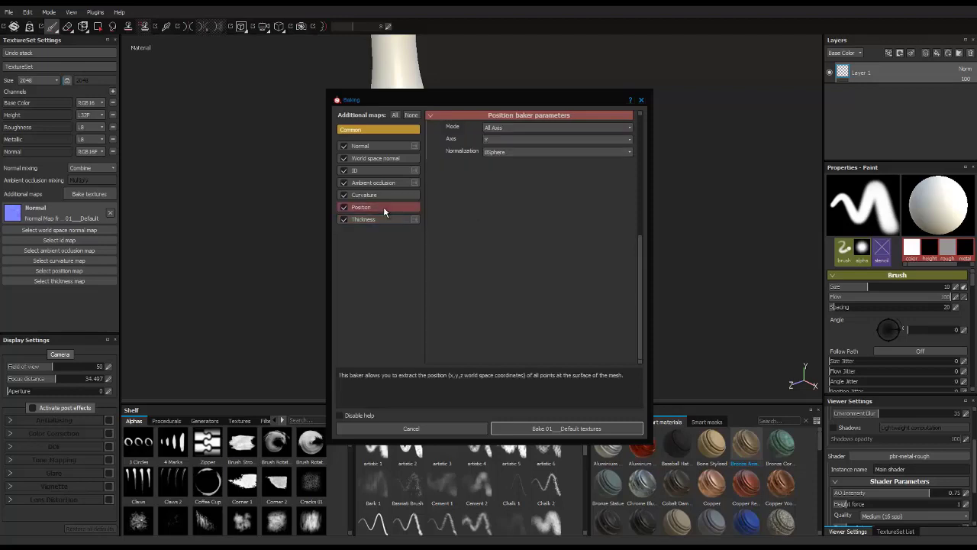
{"action": "left_click", "coordinate": [379, 194]}
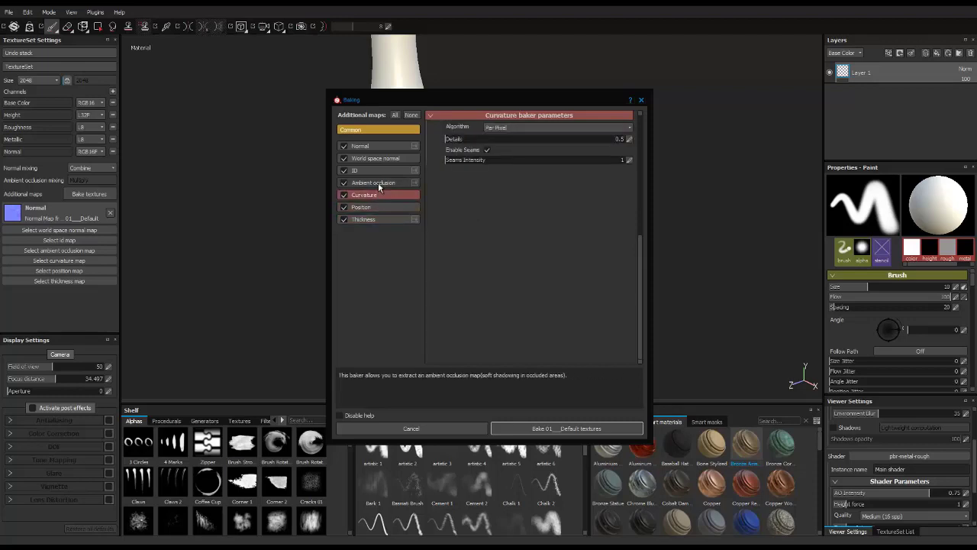
{"action": "left_click", "coordinate": [378, 183]}
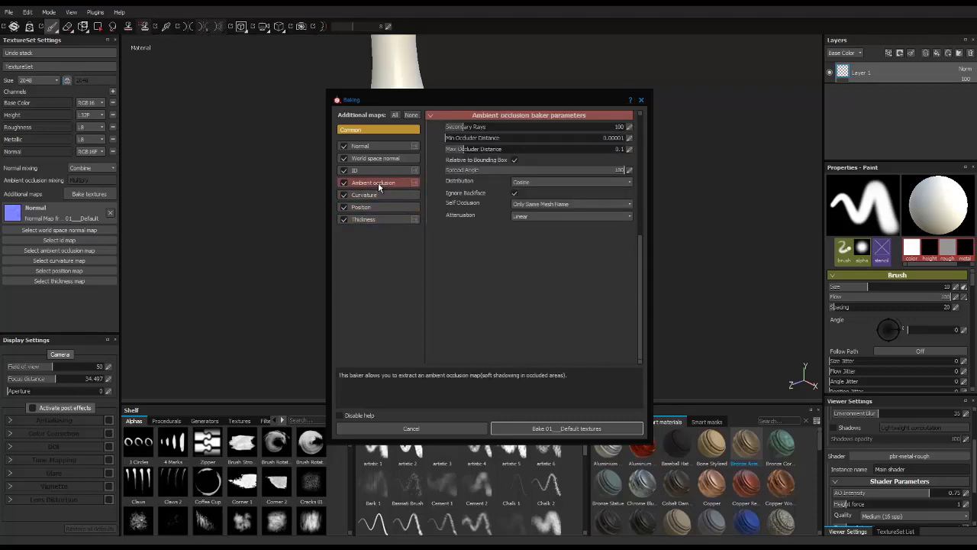
{"action": "left_click", "coordinate": [375, 171]}
{"action": "left_click", "coordinate": [376, 159]}
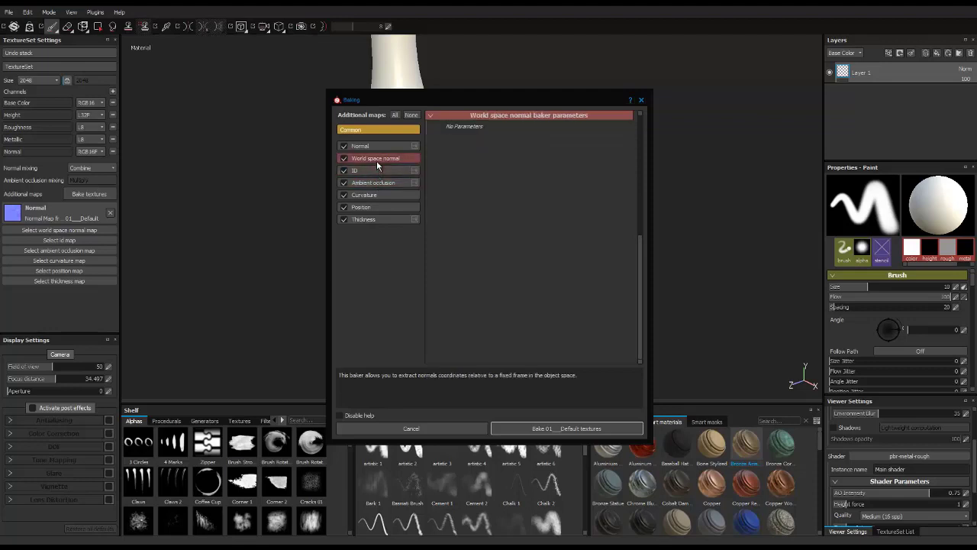
{"action": "left_click", "coordinate": [377, 146]}
{"action": "left_click", "coordinate": [370, 129]}
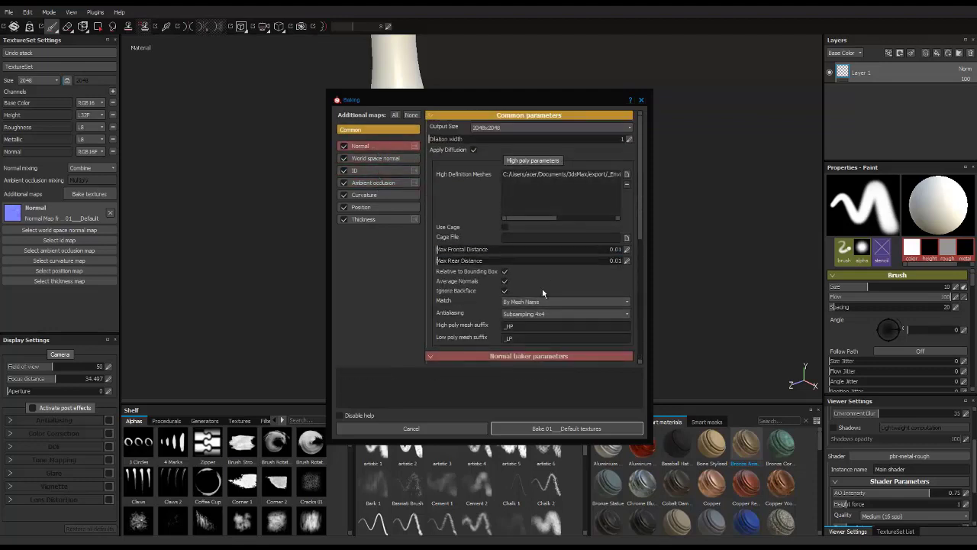
Step: Bake the lamp's texture maps and inspect the baked result
{"action": "left_click", "coordinate": [547, 429]}
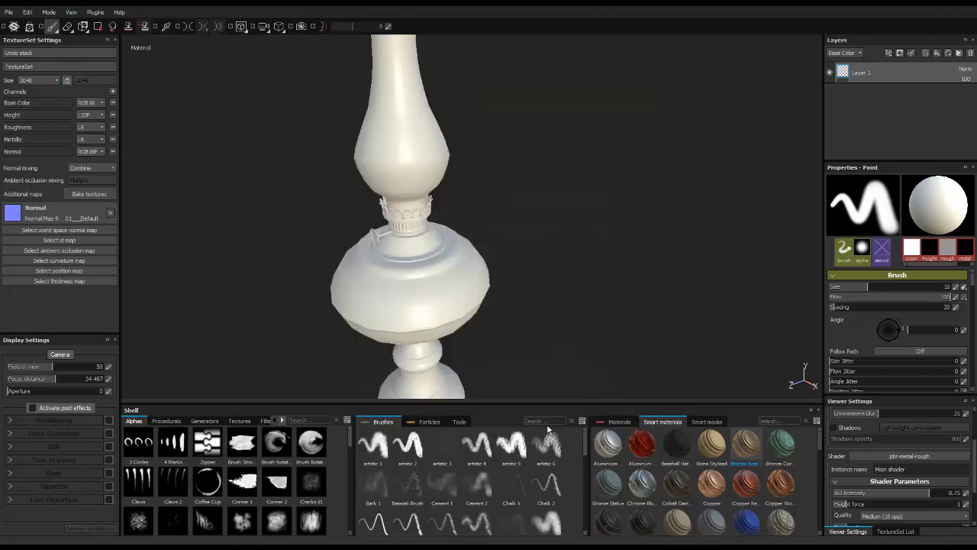
{"action": "mouse_move", "coordinate": [483, 240]}
{"action": "left_mouse_down", "text": "alt"}
{"action": "mouse_move", "coordinate": [552, 223]}
{"action": "mouse_move", "coordinate": [439, 191]}
{"action": "mouse_move", "coordinate": [482, 240]}
{"action": "mouse_move", "coordinate": [534, 212]}
{"action": "mouse_move", "coordinate": [742, 204]}
{"action": "left_mouse_up", "text": "alt"}
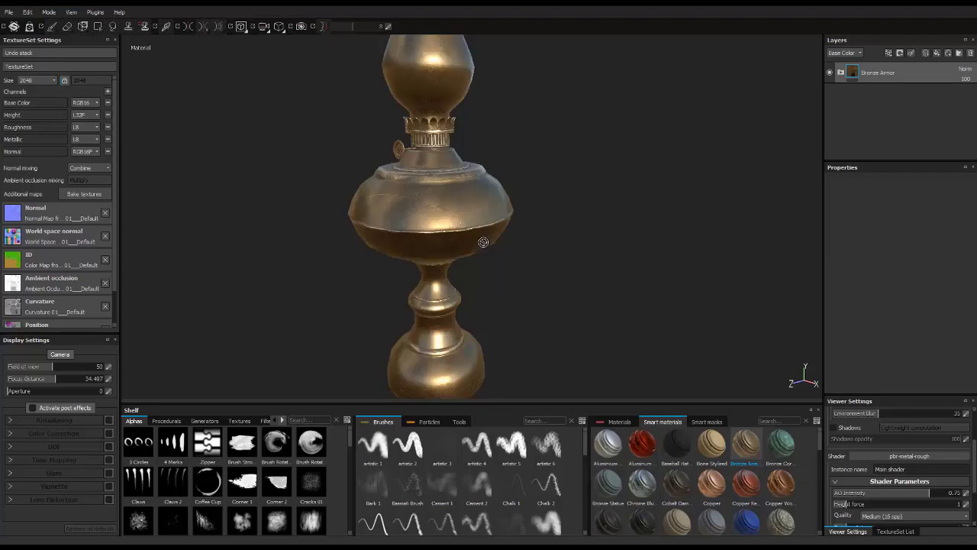
{"action": "scroll", "coordinate": [483, 242], "scroll_direction": "down", "scroll_amount": 5}
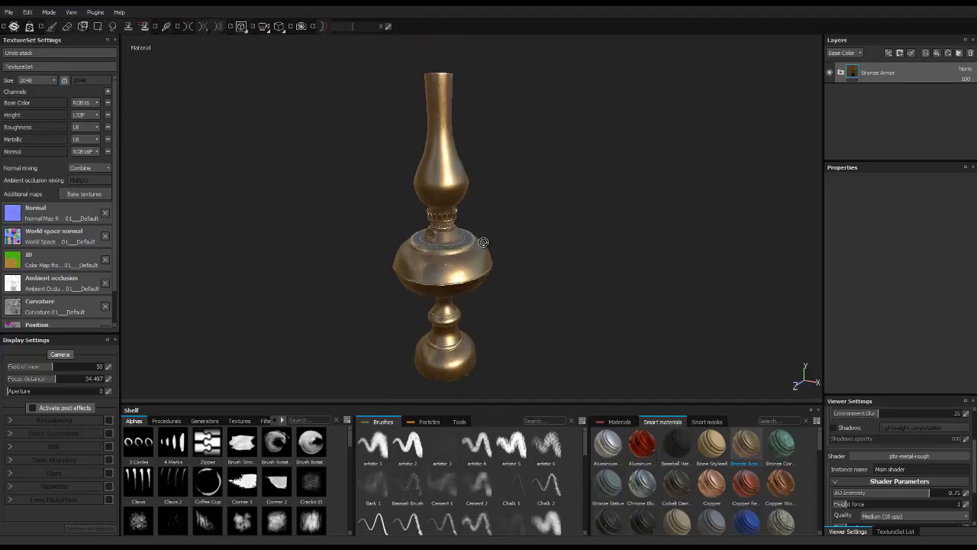
{"action": "scroll", "coordinate": [482, 241], "scroll_direction": "up", "scroll_amount": 5}
{"action": "scroll", "coordinate": [483, 241], "scroll_direction": "down", "scroll_amount": 3}
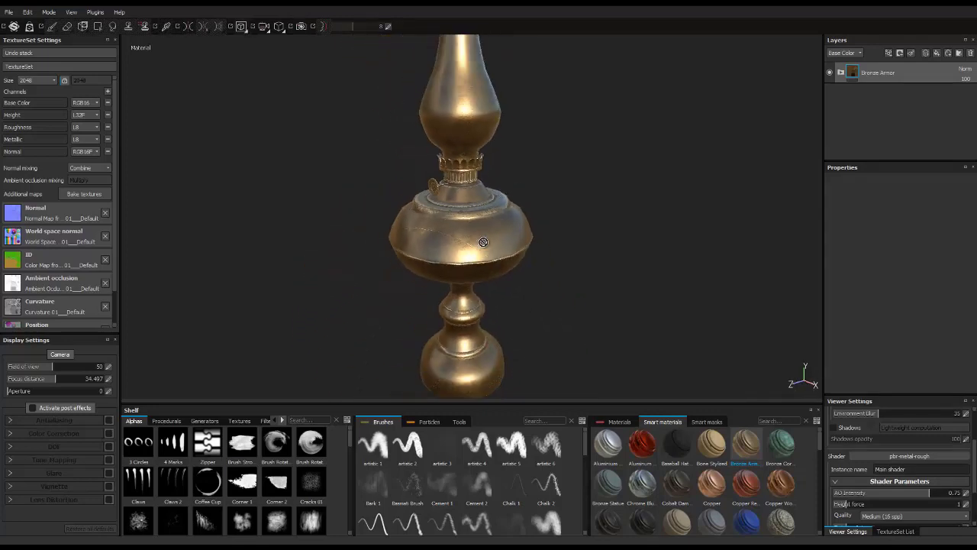
{"action": "scroll", "coordinate": [483, 246], "scroll_direction": "up", "scroll_amount": 2}
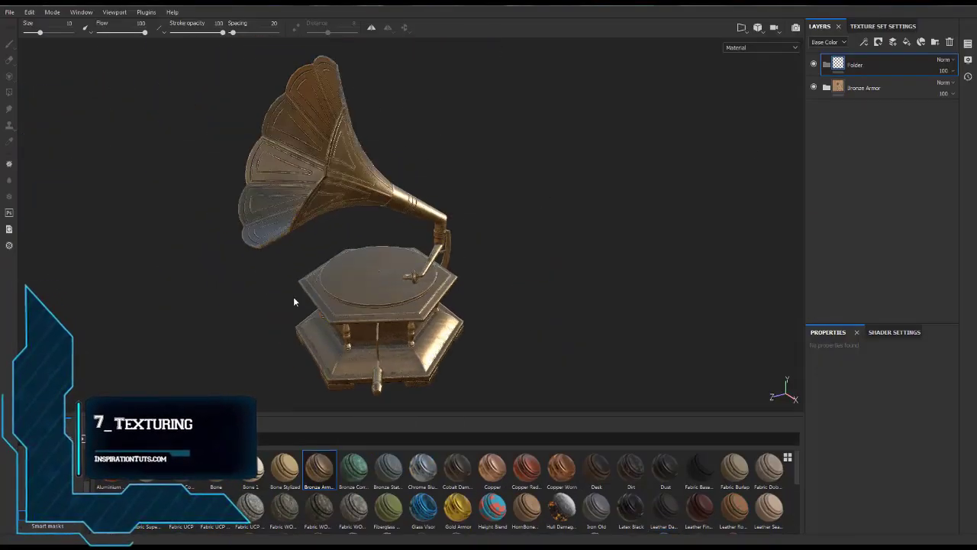
Step: Name the new folder Bronze and move the Bronze Armor layer into it
{"action": "double_click", "coordinate": [855, 66]}
{"action": "type", "text": "Bronze"}
{"action": "key", "text": "Return"}
{"action": "left_click_drag", "start_coordinate": [863, 88], "coordinate": [857, 65]}
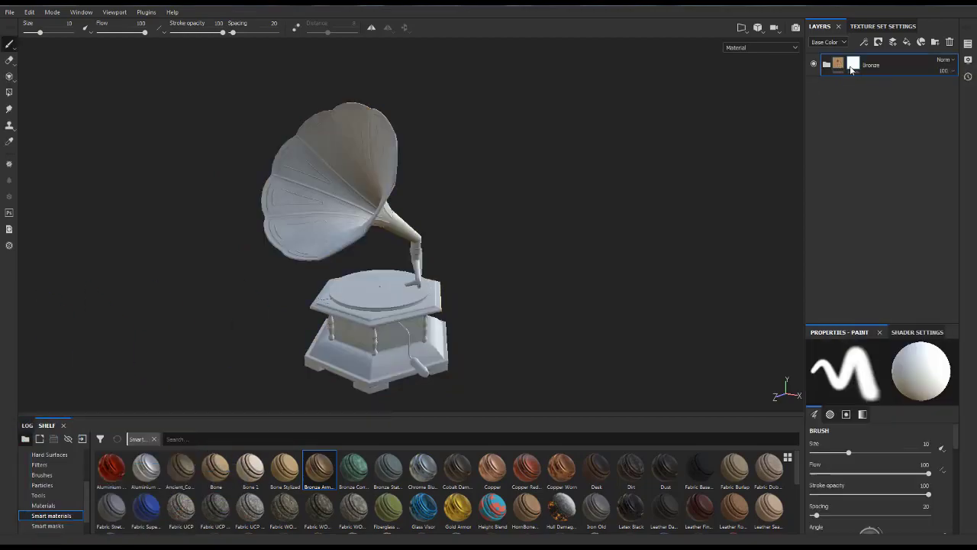
Step: Switch to polygon fill masking and frame the gramophone's turntable and side
{"action": "key", "text": "4"}
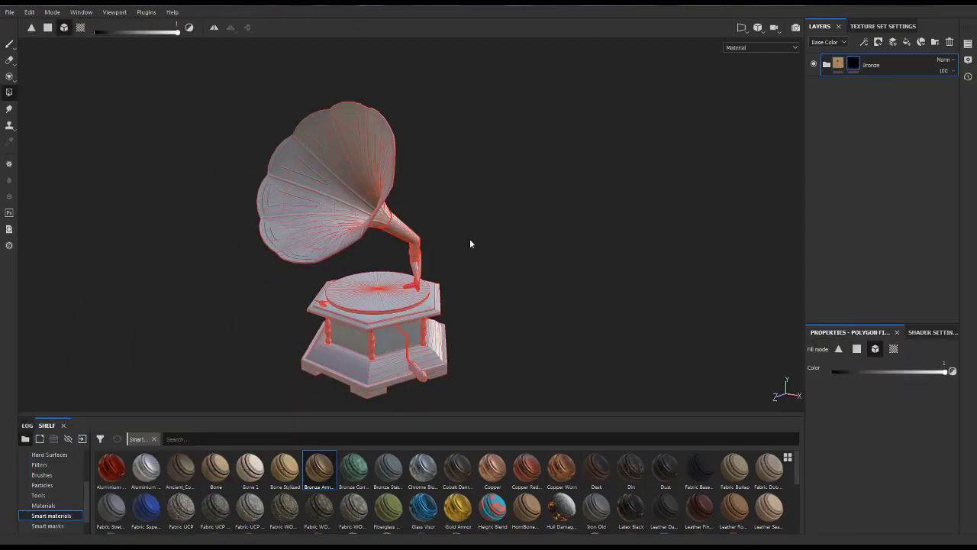
{"action": "left_click_drag", "start_coordinate": [469, 238], "coordinate": [390, 206], "text": "alt"}
{"action": "right_click_drag", "start_coordinate": [390, 206], "coordinate": [420, 158], "text": "alt"}
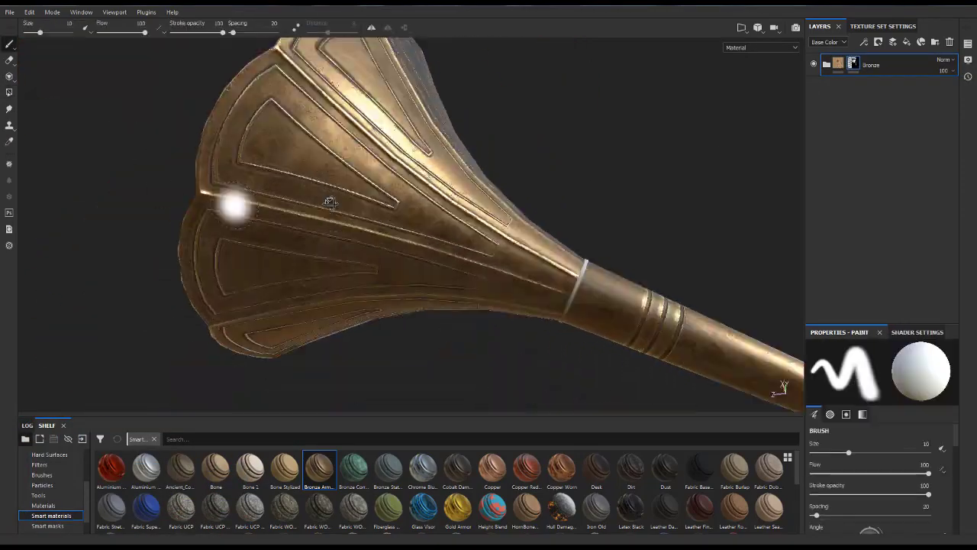
{"action": "mouse_move", "coordinate": [427, 290]}
{"action": "left_mouse_down", "text": "alt"}
{"action": "mouse_move", "coordinate": [543, 343]}
{"action": "mouse_move", "coordinate": [442, 252]}
{"action": "mouse_move", "coordinate": [535, 125]}
{"action": "mouse_move", "coordinate": [375, 134]}
{"action": "left_mouse_up", "text": "alt"}
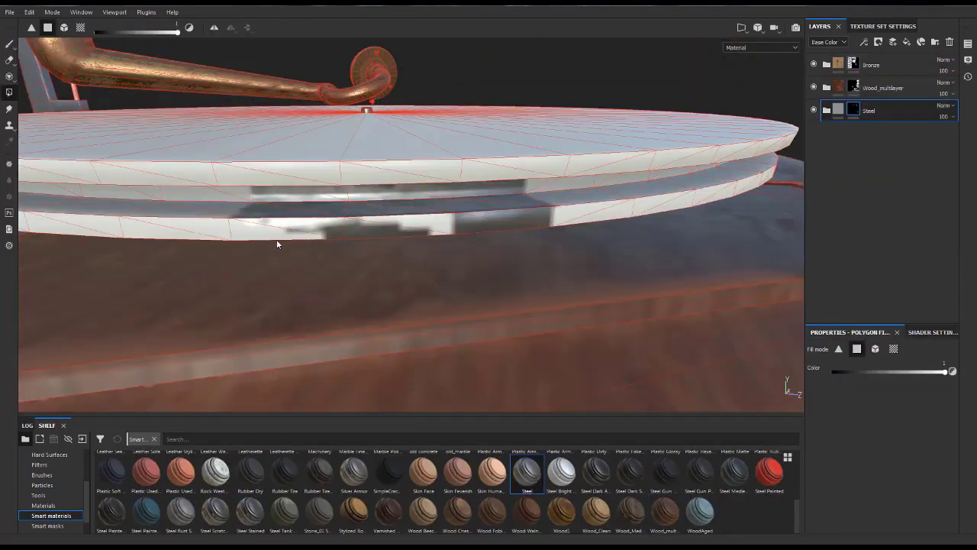
{"action": "left_click_drag", "start_coordinate": [277, 245], "coordinate": [481, 219], "text": "alt"}
Step: Mask the gramophone parts with polygon fill in the 2D UV layout
{"action": "key", "text": "F1"}
{"action": "scroll", "coordinate": [578, 258], "scroll_direction": "up", "scroll_amount": 3}
{"action": "scroll", "coordinate": [539, 286], "scroll_direction": "down", "scroll_amount": 2}
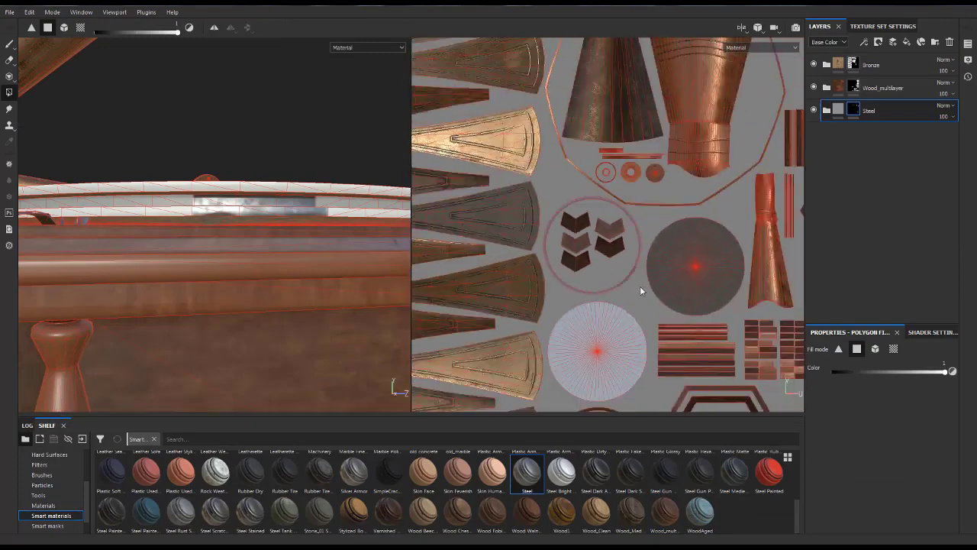
{"action": "scroll", "coordinate": [639, 285], "scroll_direction": "up", "scroll_amount": 3}
{"action": "key", "text": "F2"}
{"action": "key", "text": "1"}
{"action": "scroll", "coordinate": [443, 163], "scroll_direction": "down", "scroll_amount": 2}
{"action": "scroll", "coordinate": [442, 163], "scroll_direction": "down", "scroll_amount": 3}
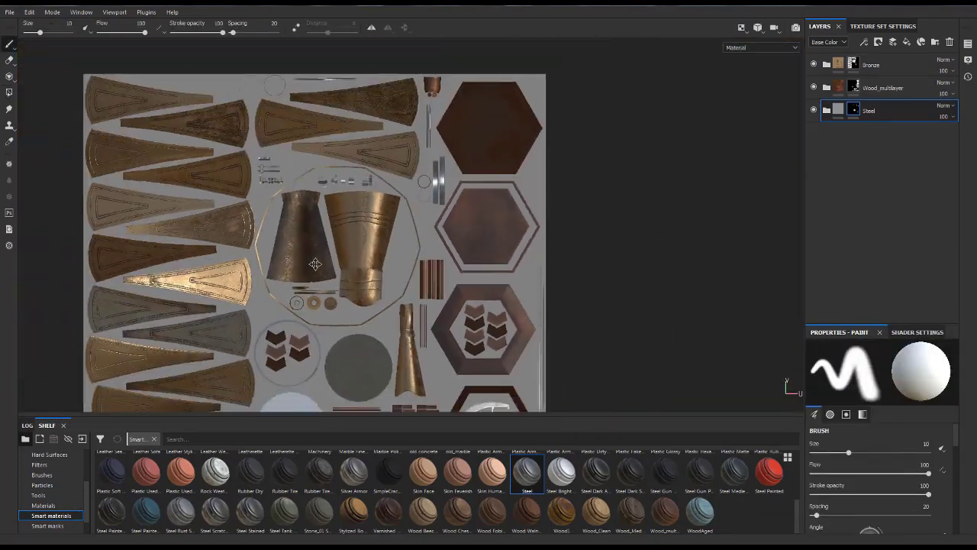
{"action": "scroll", "coordinate": [457, 229], "scroll_direction": "up", "scroll_amount": 5}
{"action": "key", "text": "4"}
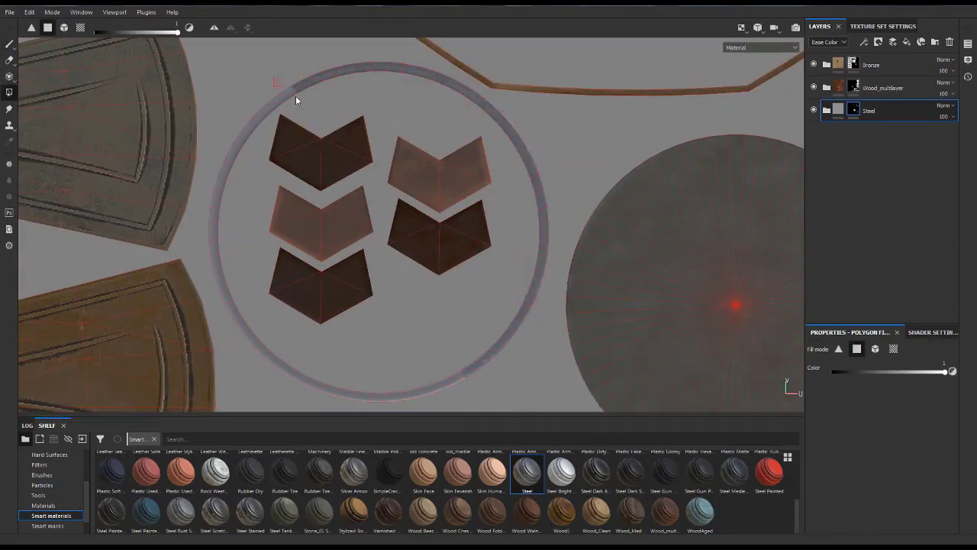
{"action": "scroll", "coordinate": [267, 131], "scroll_direction": "up", "scroll_amount": 3}
{"action": "scroll", "coordinate": [383, 233], "scroll_direction": "down", "scroll_amount": 2}
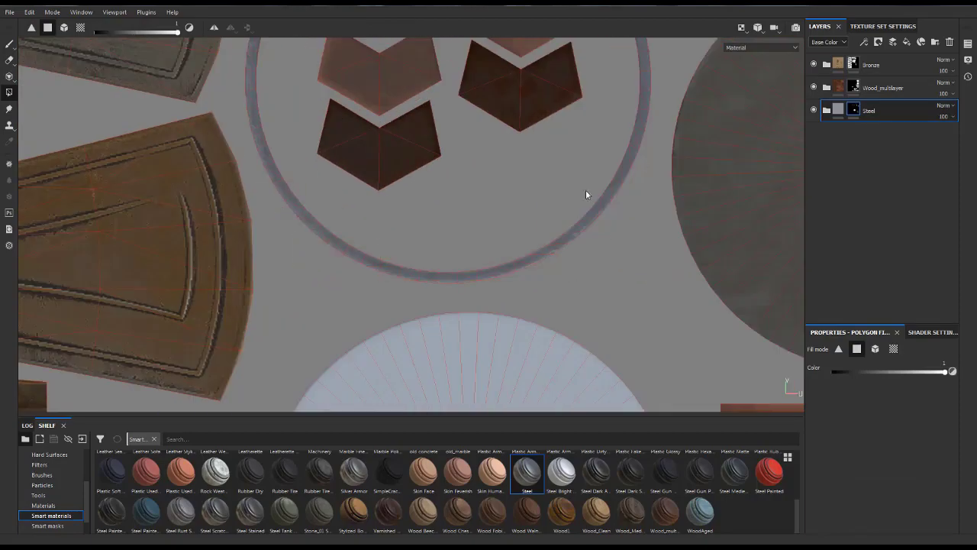
{"action": "scroll", "coordinate": [586, 194], "scroll_direction": "down", "scroll_amount": 3}
{"action": "scroll", "coordinate": [438, 175], "scroll_direction": "up", "scroll_amount": 5}
Step: Stamp a leaf pattern through the stencil onto the curved arm support
{"action": "key", "text": "F1"}
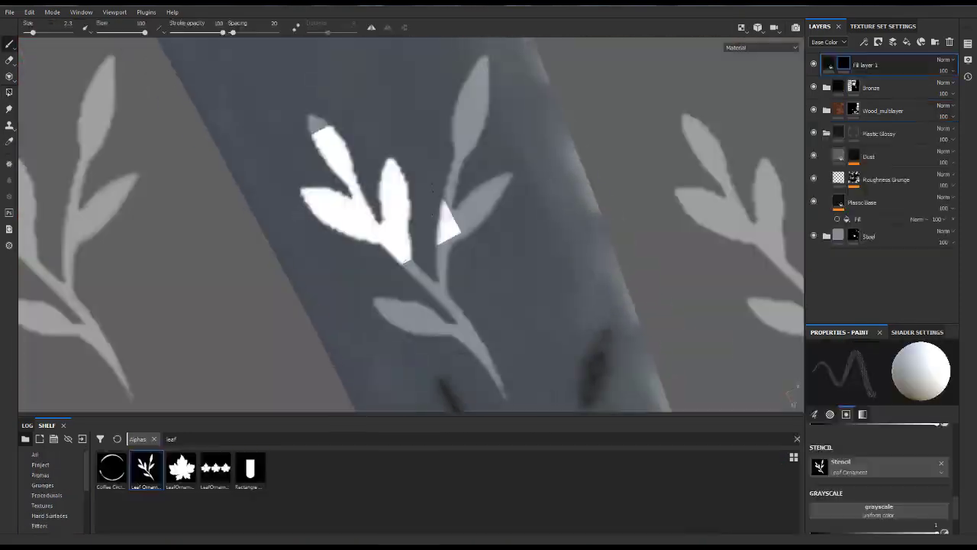
{"action": "mouse_move", "coordinate": [433, 190]}
{"action": "left_mouse_down", "text": "alt"}
{"action": "mouse_move", "coordinate": [392, 153]}
{"action": "mouse_move", "coordinate": [476, 308]}
{"action": "mouse_move", "coordinate": [392, 255]}
{"action": "mouse_move", "coordinate": [462, 374]}
{"action": "mouse_move", "coordinate": [451, 389]}
{"action": "mouse_move", "coordinate": [277, 150]}
{"action": "mouse_move", "coordinate": [321, 184]}
{"action": "mouse_move", "coordinate": [496, 264]}
{"action": "mouse_move", "coordinate": [512, 192]}
{"action": "left_mouse_up", "text": "alt"}
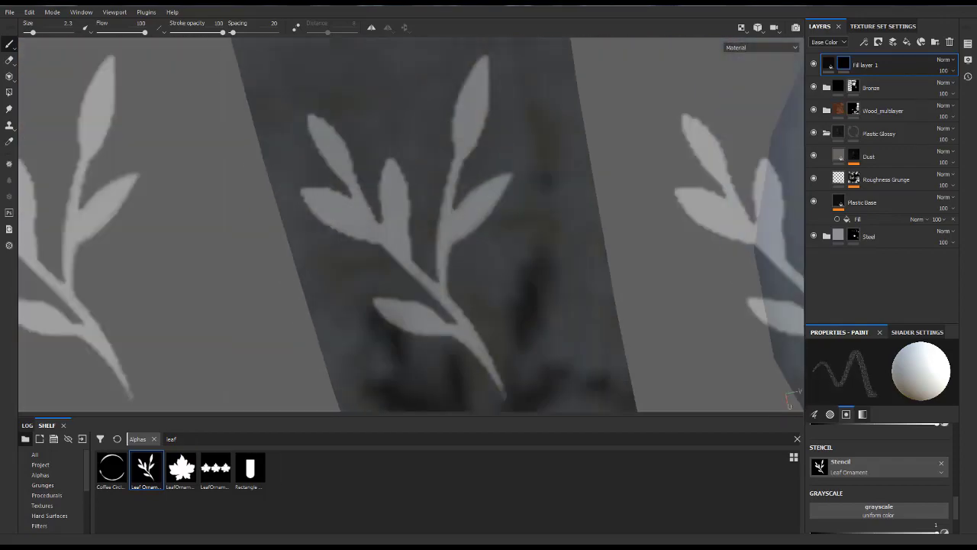
{"action": "left_click", "coordinate": [512, 192]}
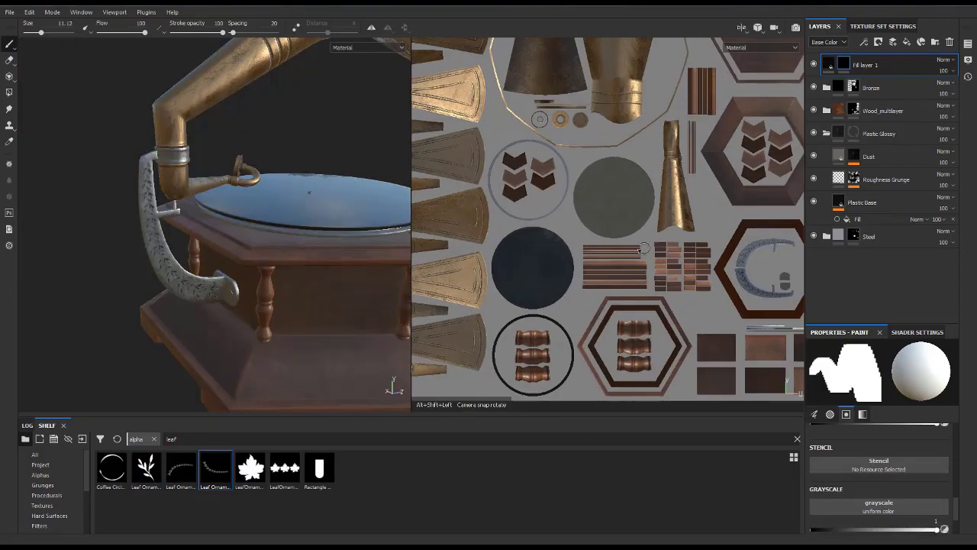
{"action": "scroll", "coordinate": [622, 174], "scroll_direction": "up", "scroll_amount": 6}
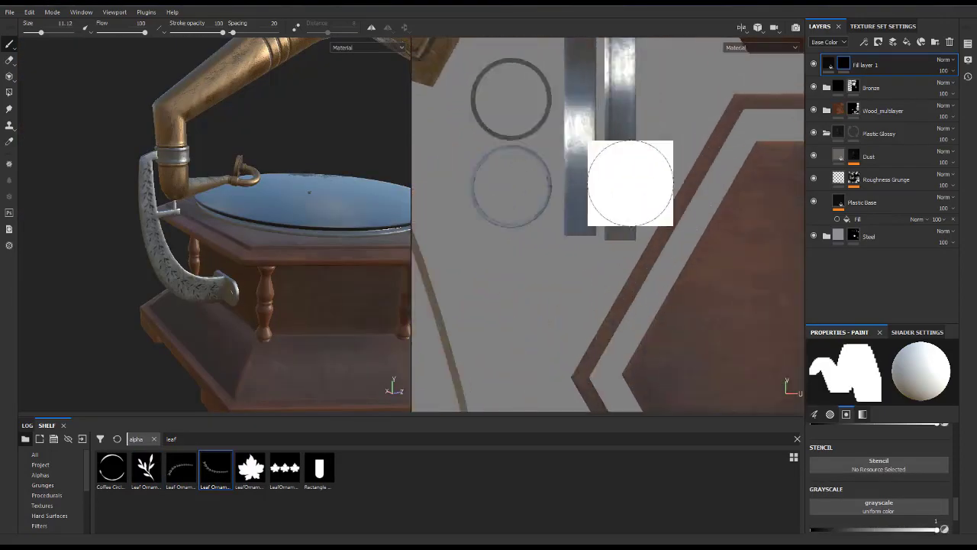
Step: Set Leaf Ornament as the stencil, adjust the brush, and paint leaves in the UV view
{"action": "key", "text": "e"}
{"action": "left_click_drag", "start_coordinate": [145, 467], "coordinate": [879, 478]}
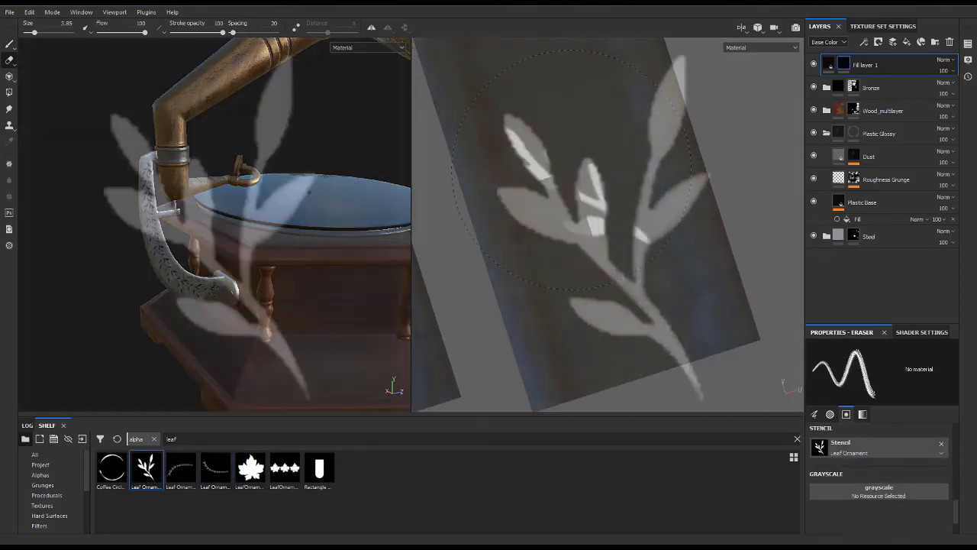
{"action": "right_click", "coordinate": [643, 326]}
{"action": "scroll", "coordinate": [611, 229], "scroll_direction": "up", "scroll_amount": 3}
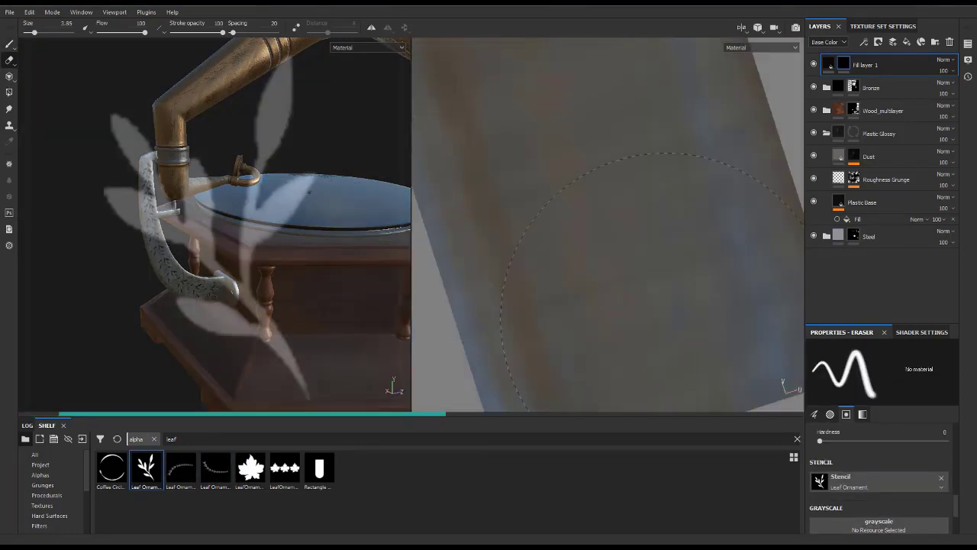
{"action": "key", "text": "1"}
{"action": "left_click", "coordinate": [687, 343]}
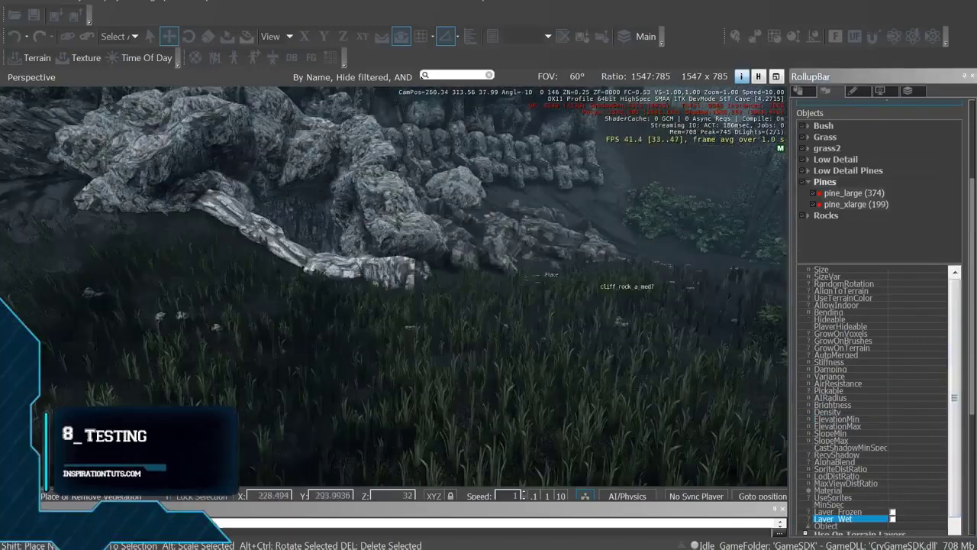
Step: Browse the buildings past loghouse_red and watertower_stone, then place the forest ruin
{"action": "double_click", "coordinate": [857, 382]}
{"action": "key", "text": "Down"}
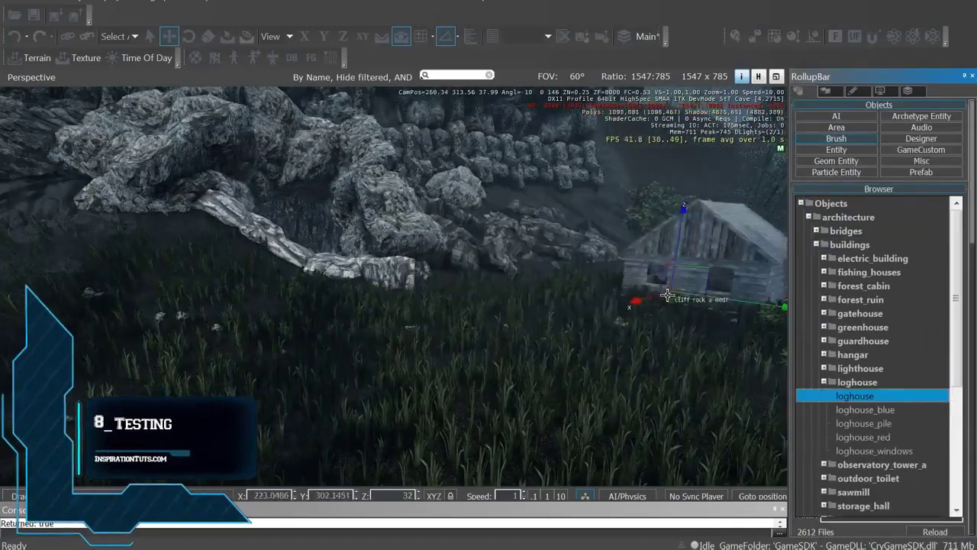
{"action": "key", "text": "Down"}
{"action": "key", "text": "Down"}
{"action": "key", "text": "Down"}
{"action": "key", "text": "Down"}
{"action": "key", "text": "Down"}
{"action": "key", "text": "Down"}
{"action": "key", "text": "Down"}
{"action": "key", "text": "Down"}
{"action": "key", "text": "Down"}
{"action": "key", "text": "Right"}
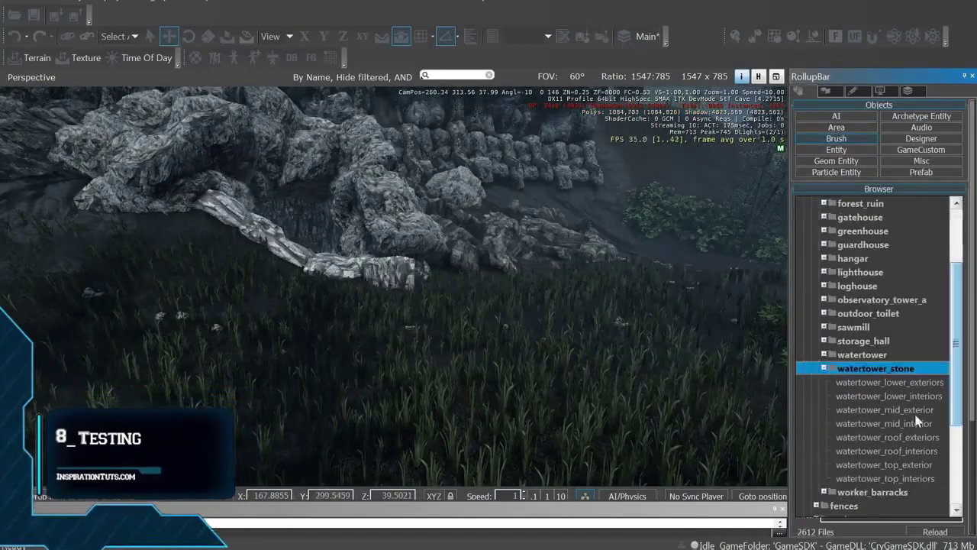
{"action": "key", "text": "Down"}
{"action": "key", "text": "Left"}
{"action": "key", "text": "Left"}
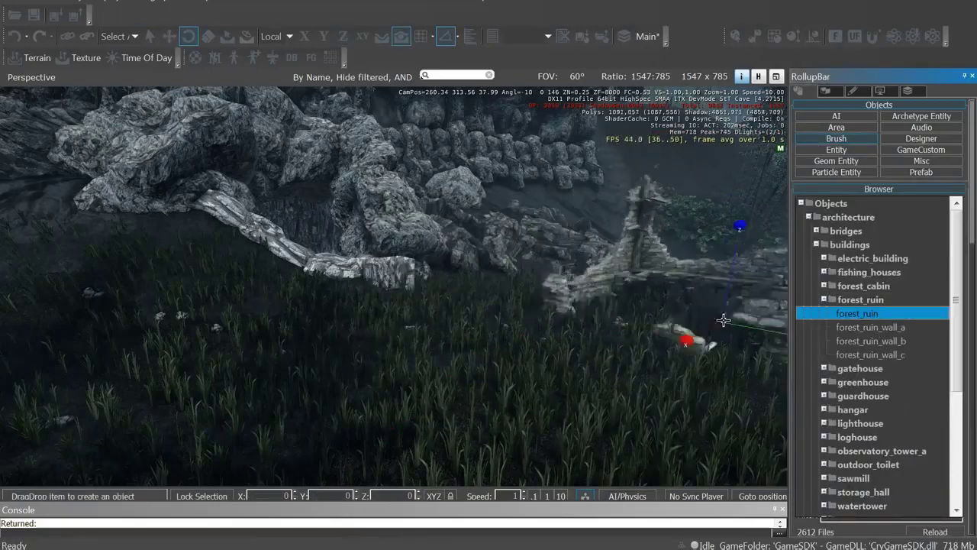
{"action": "left_click", "coordinate": [629, 392]}
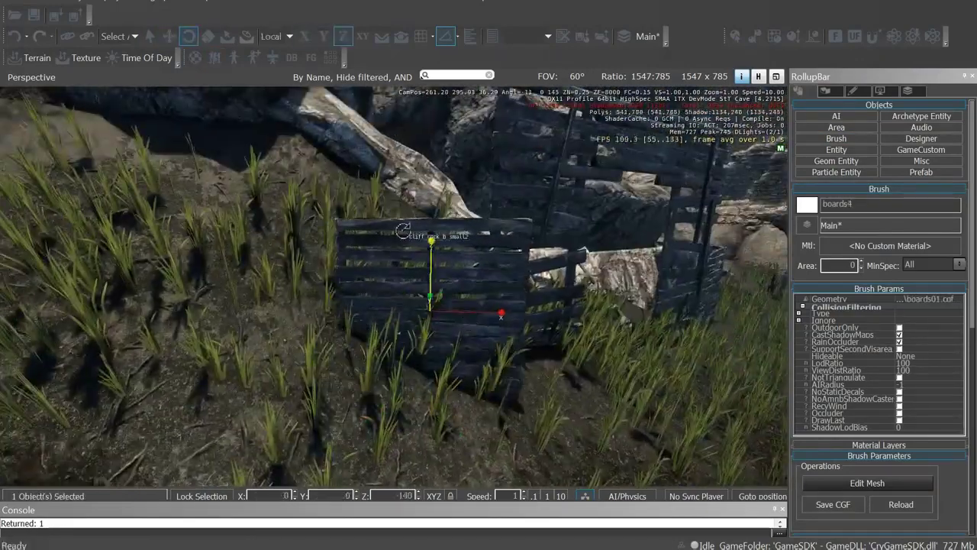
Step: Raise and rotate the boards01 pieces with axis locks, then add a second platform
{"action": "key", "text": "1"}
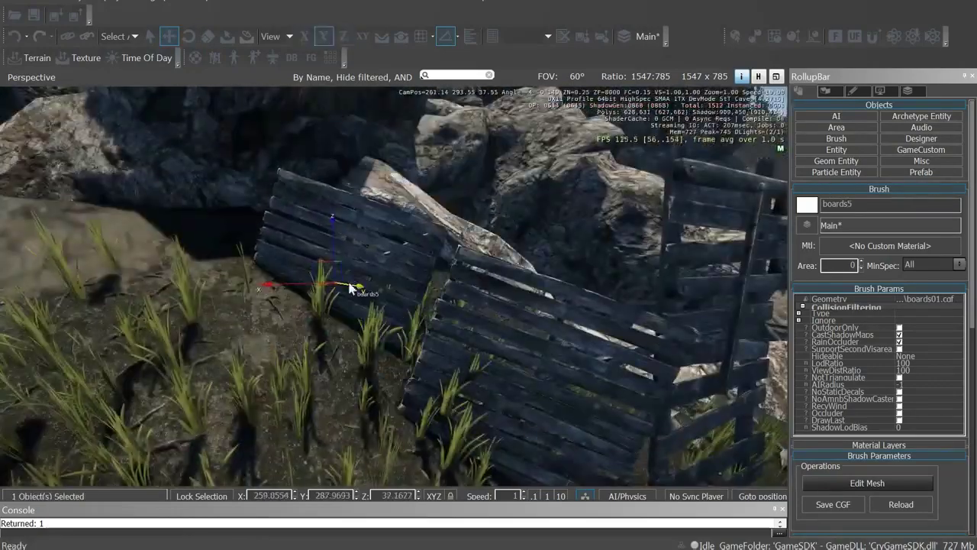
{"action": "left_click_drag", "start_coordinate": [351, 287], "coordinate": [477, 265]}
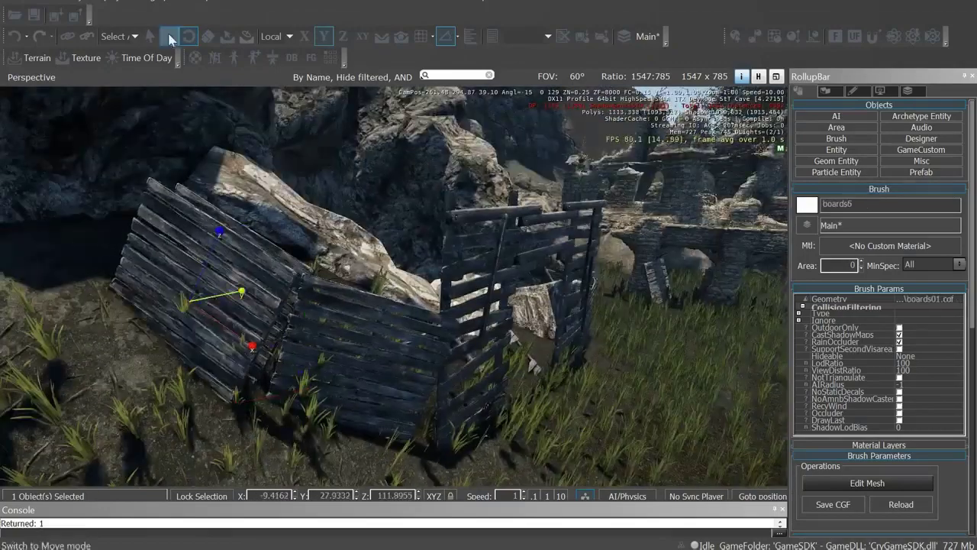
{"action": "key", "text": "3"}
{"action": "right_click_drag", "start_coordinate": [259, 84], "coordinate": [272, 107]}
{"action": "key", "text": "2"}
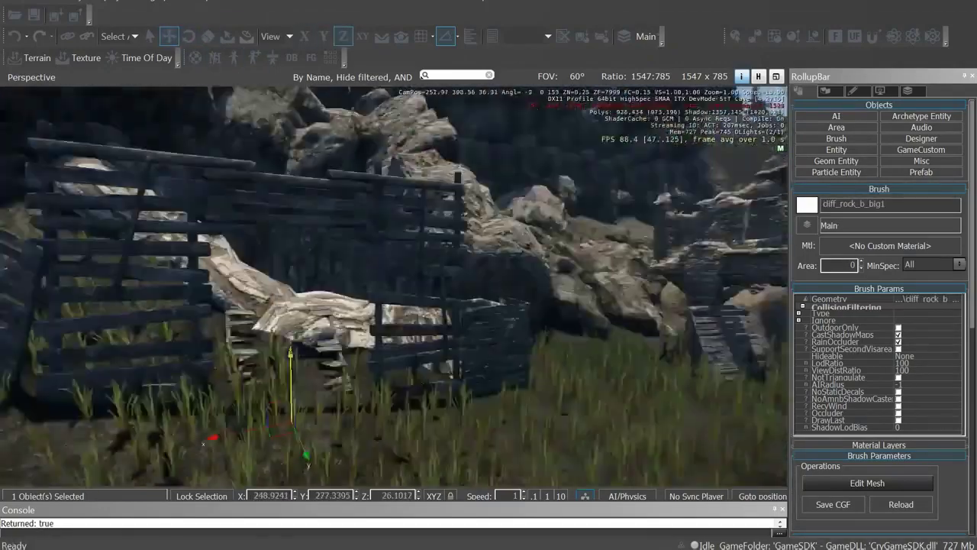
{"action": "left_click", "coordinate": [836, 138]}
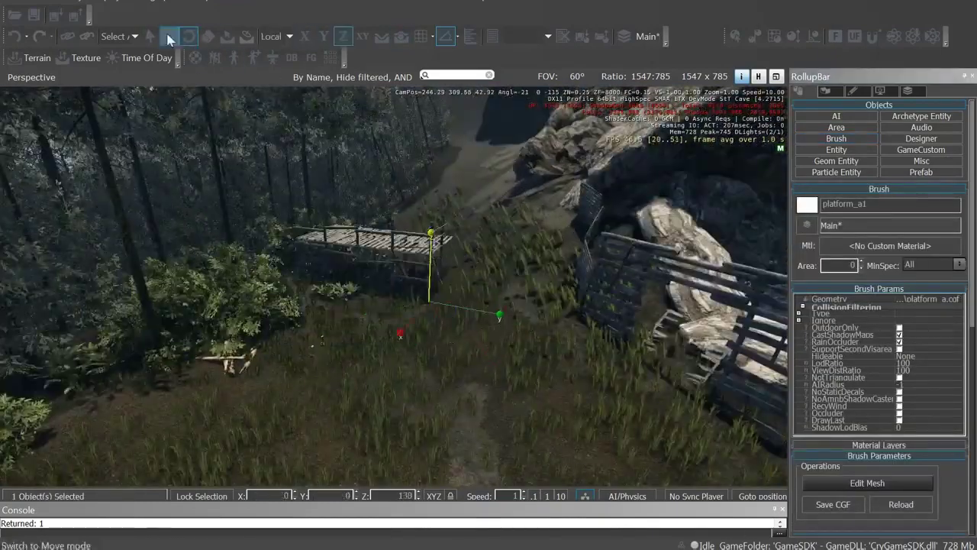
{"action": "left_click", "coordinate": [169, 38]}
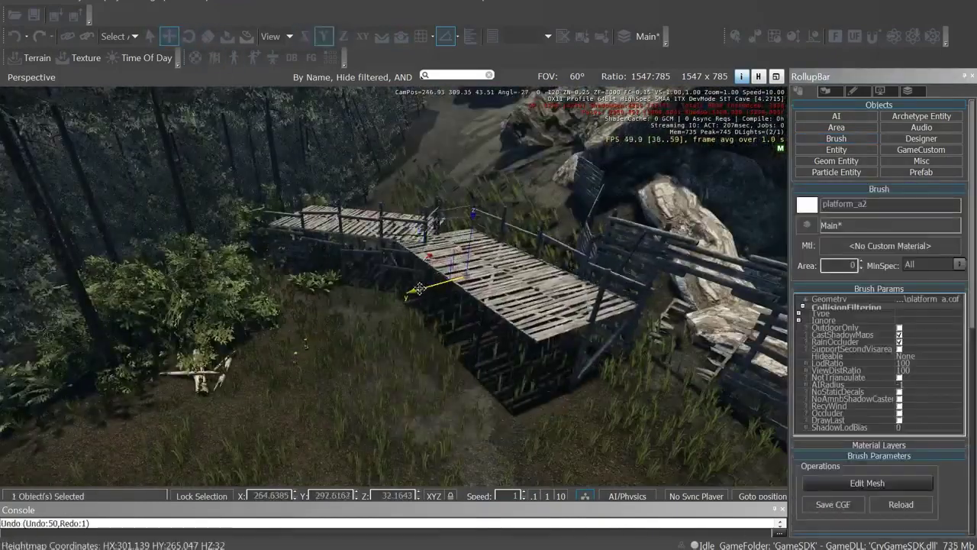